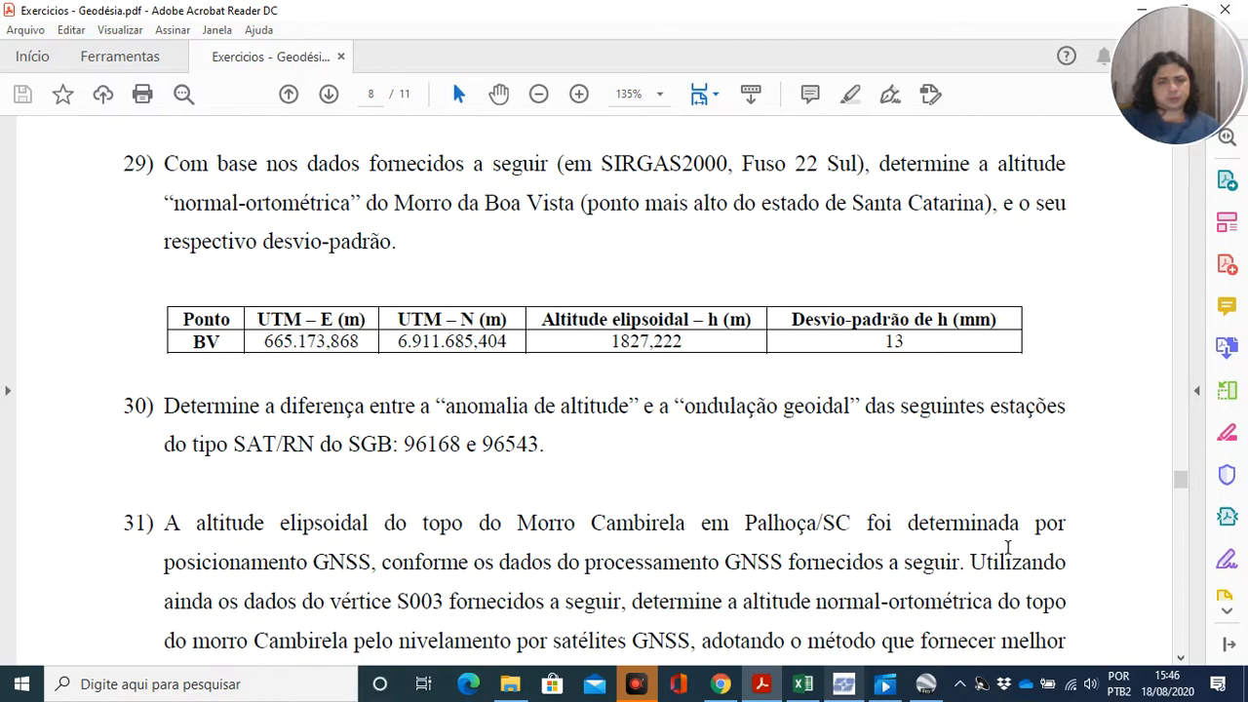
# View the article on new altitudes for Santa Catarina's highest points in Chrome, and return to the exercise PDF.
pyautogui.click(719, 685)
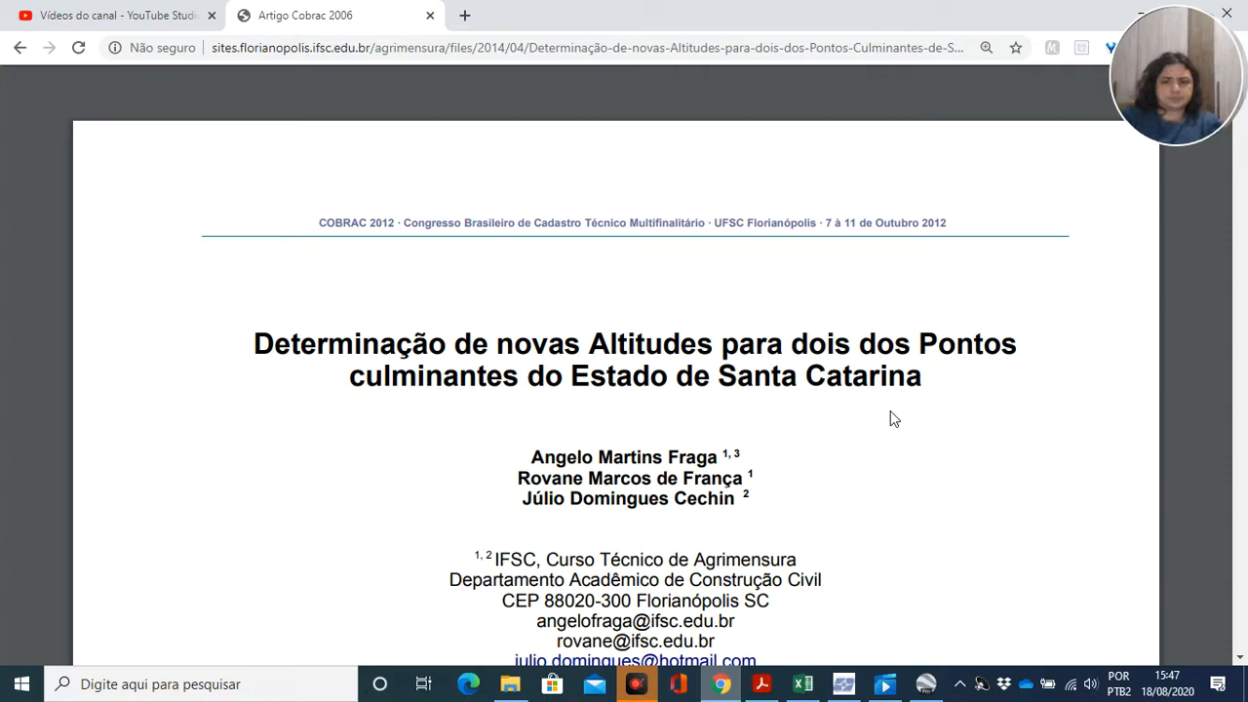
pyautogui.click(763, 685)
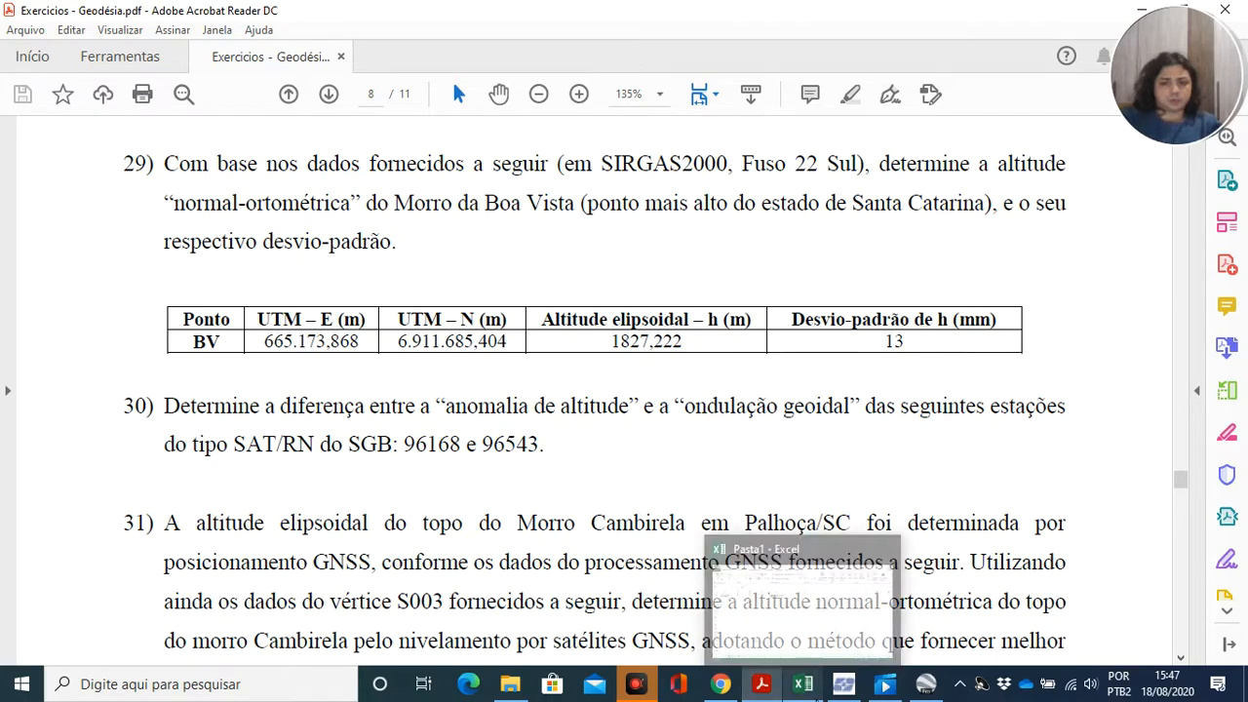
# Launch the ProGriD application from the Windows search and return to exercise 29 in the PDF.
pyautogui.click(831, 690)
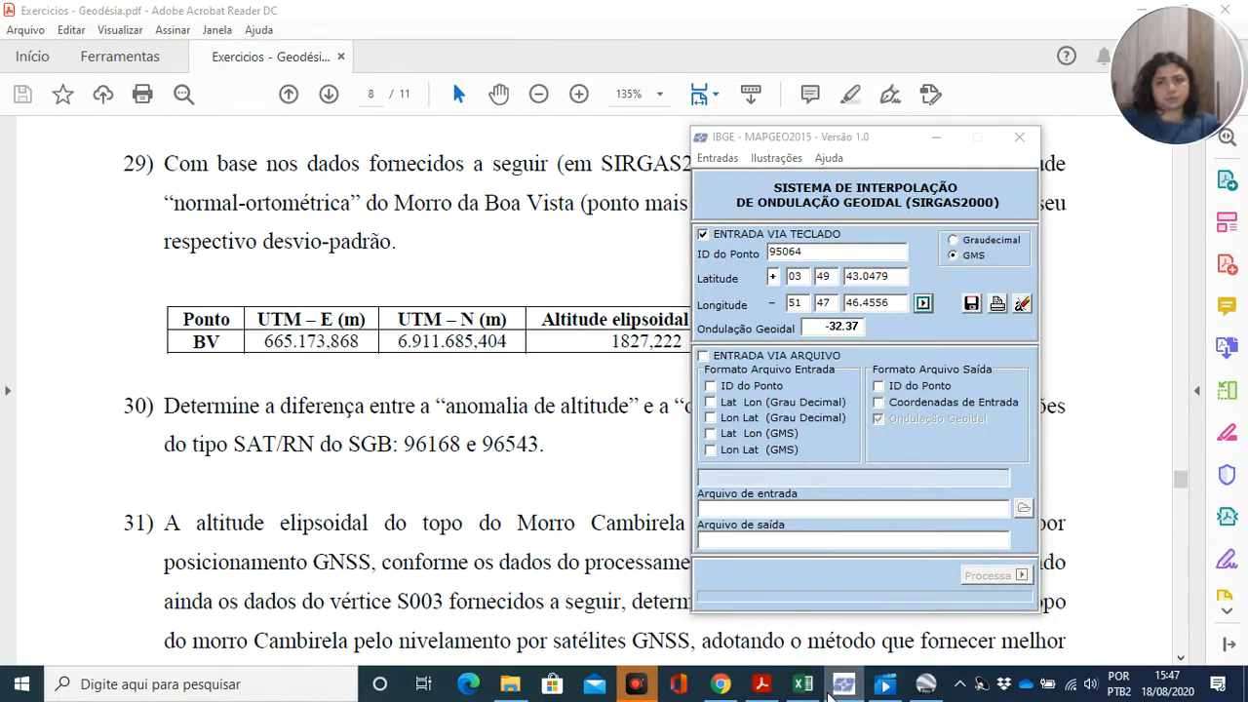
pyautogui.click(838, 688)
pyautogui.click(193, 693)
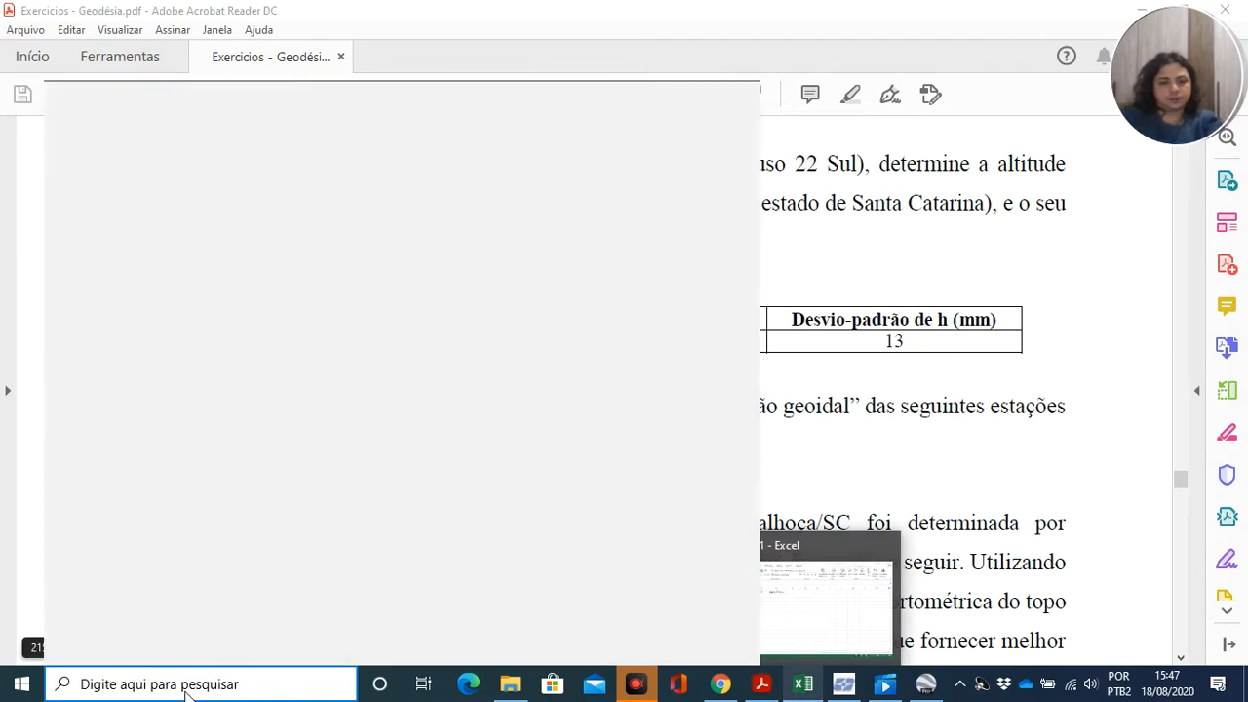
pyautogui.write('prog')
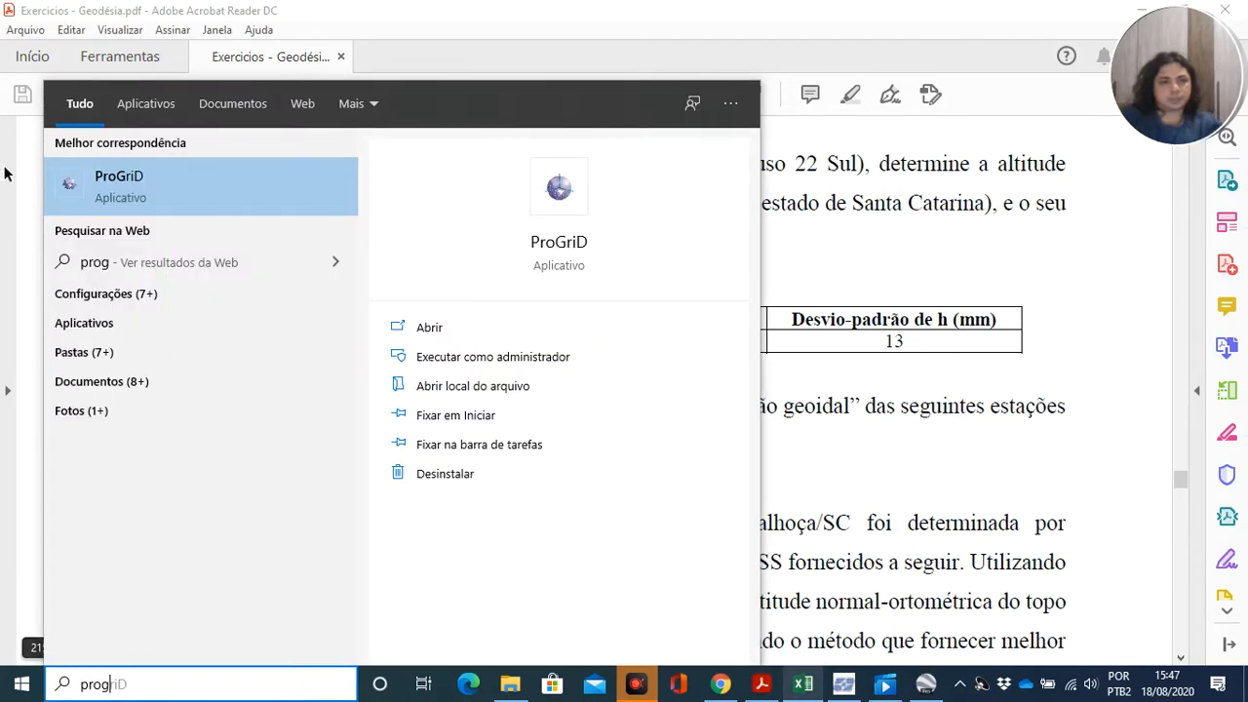
pyautogui.click(828, 403)
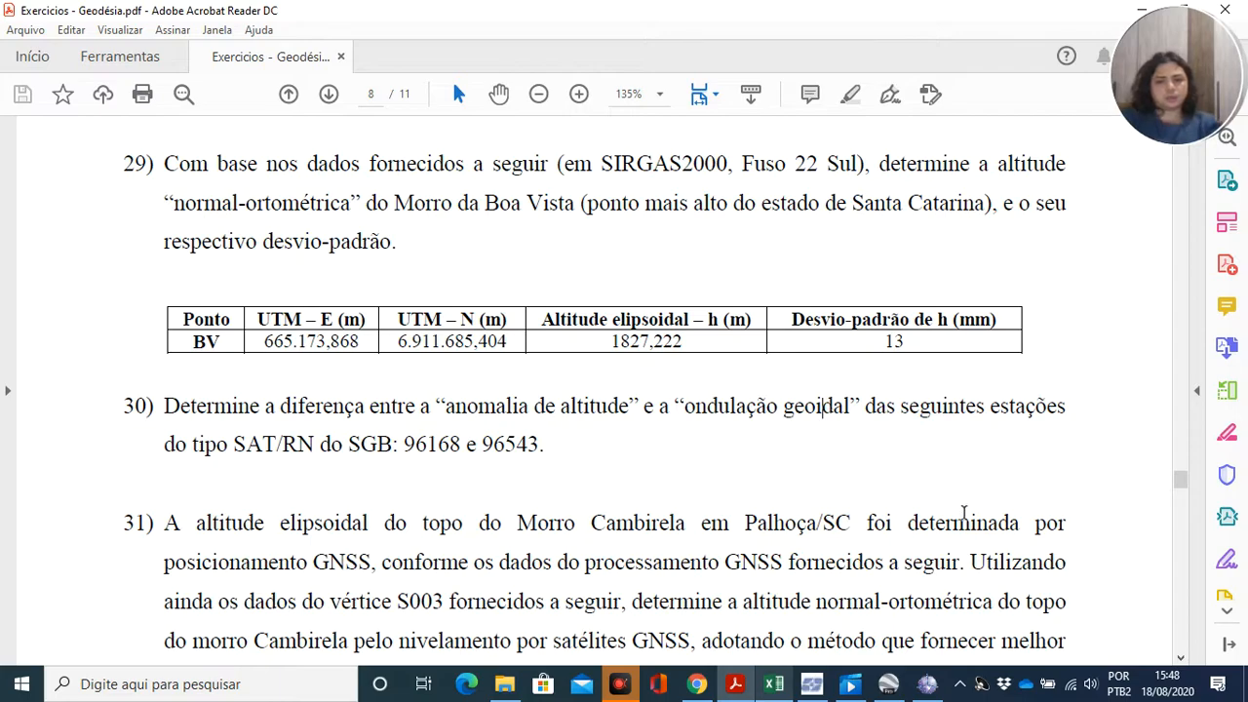
# Switch to Google Earth Pro and view the wider surroundings of Morro da Boa Vista.
pyautogui.click(887, 684)
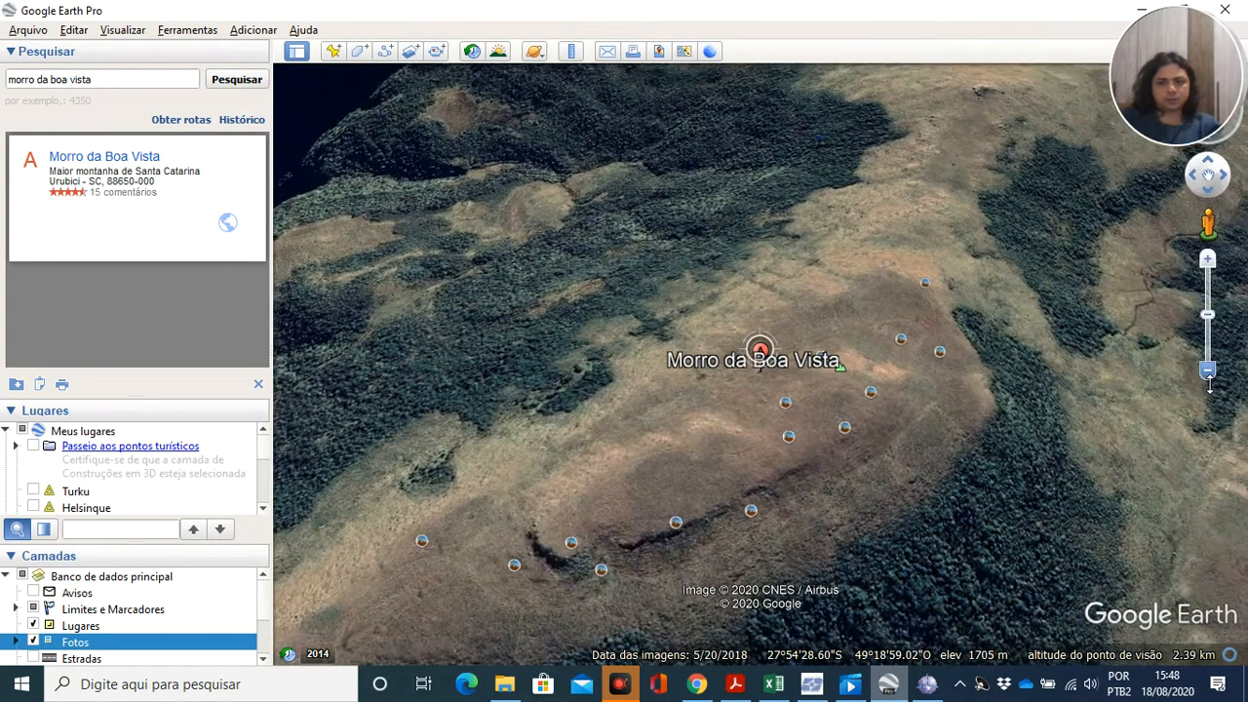
pyautogui.click(1207, 374)
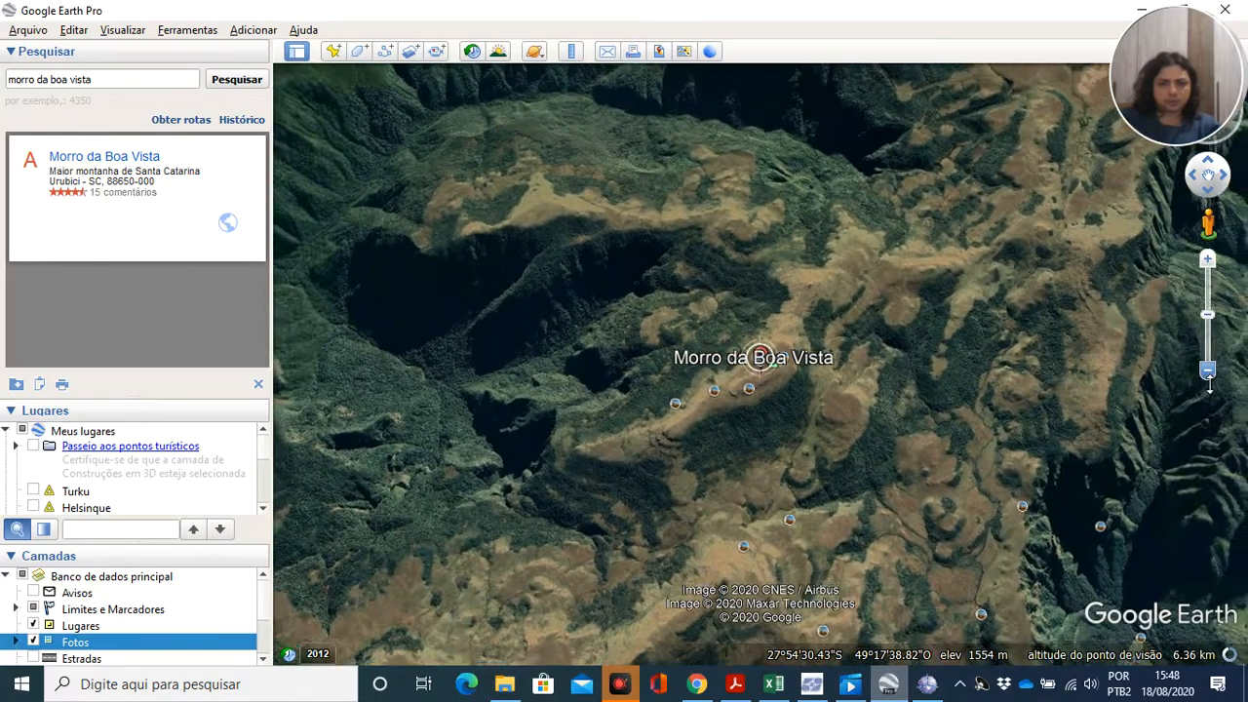
pyautogui.click(1207, 374)
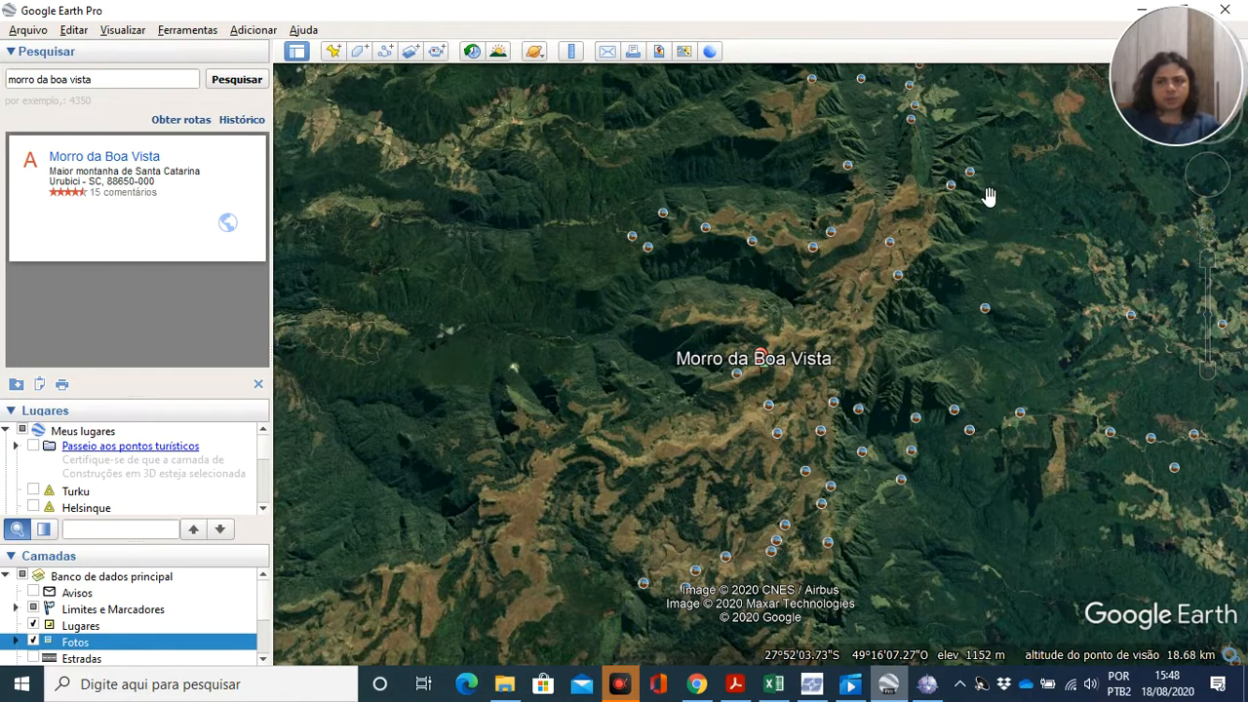
# Switch to ProGriD and set both the input and output reference systems to SIRGAS2000.
pyautogui.click(928, 689)
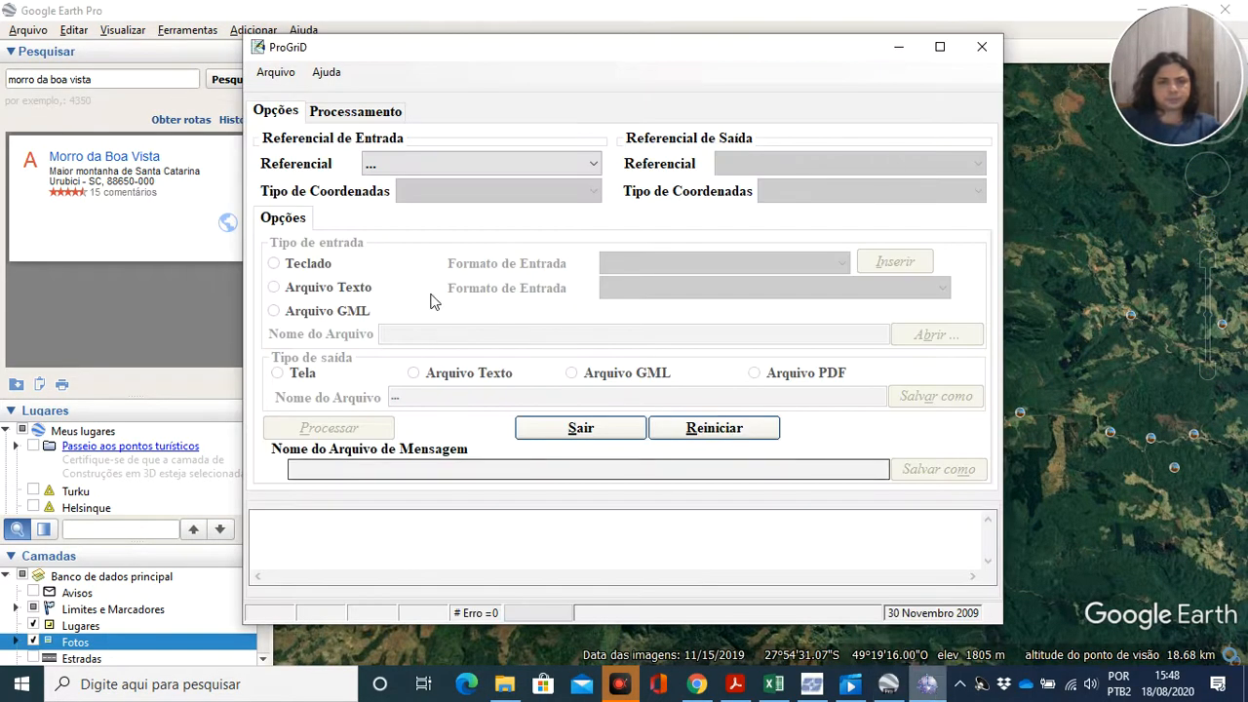
pyautogui.click(452, 164)
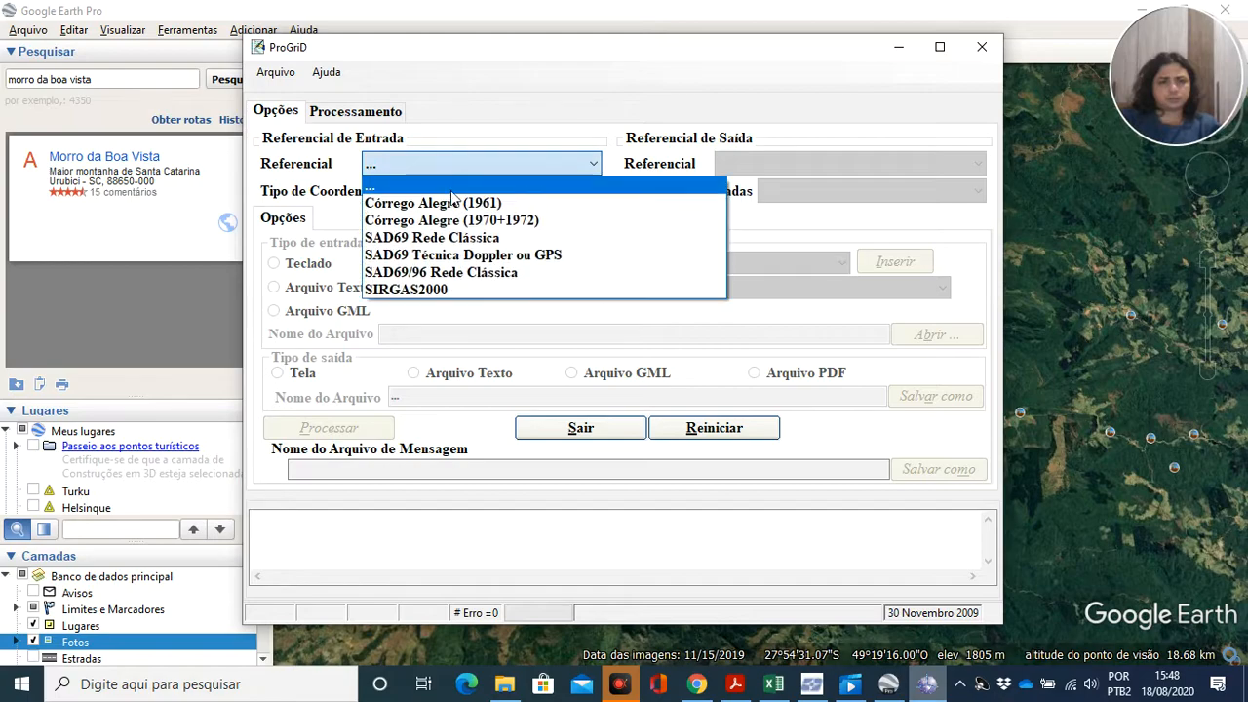
pyautogui.click(441, 290)
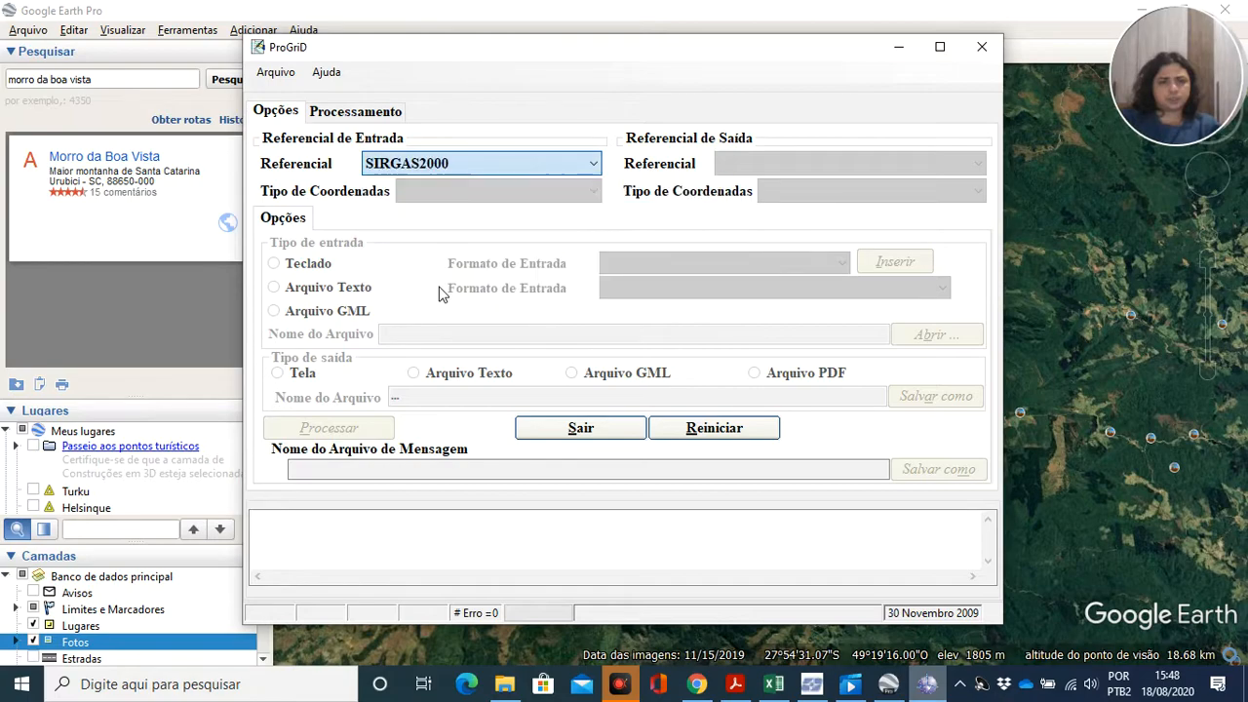
pyautogui.click(792, 163)
pyautogui.click(797, 288)
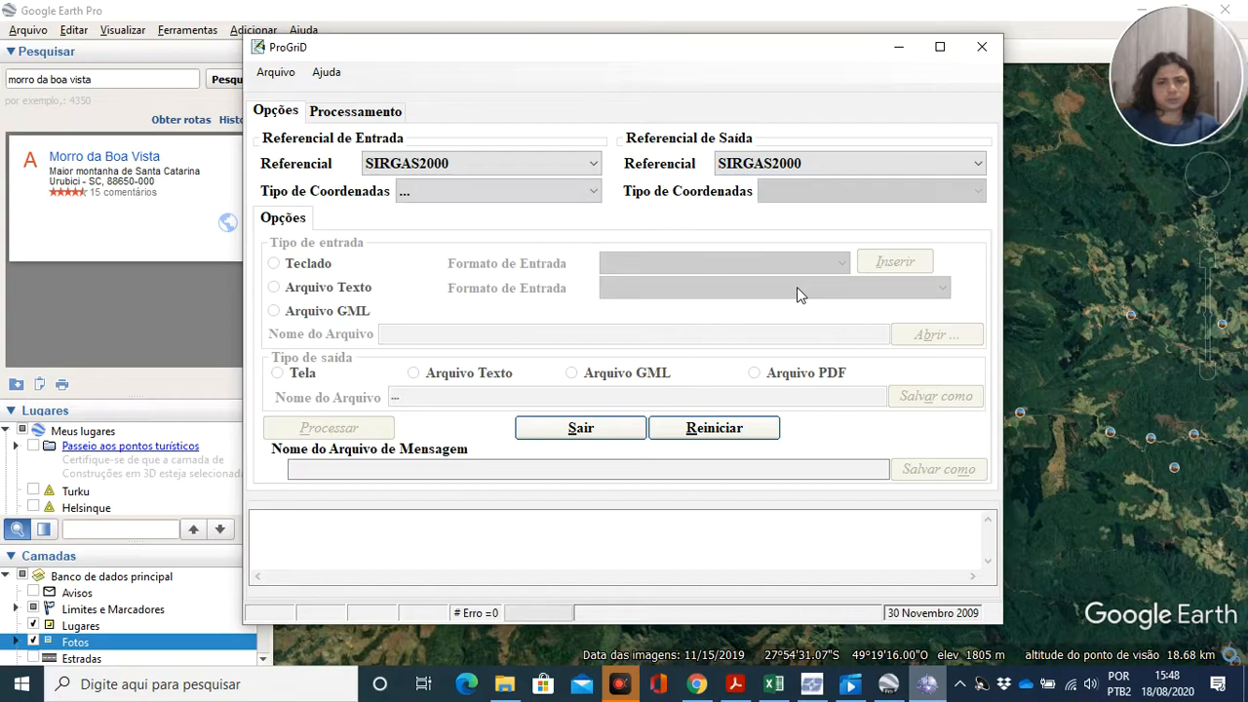
# Set the input coordinate type to UTM E, N and the output type to Latitude,Longitude.
pyautogui.click(575, 192)
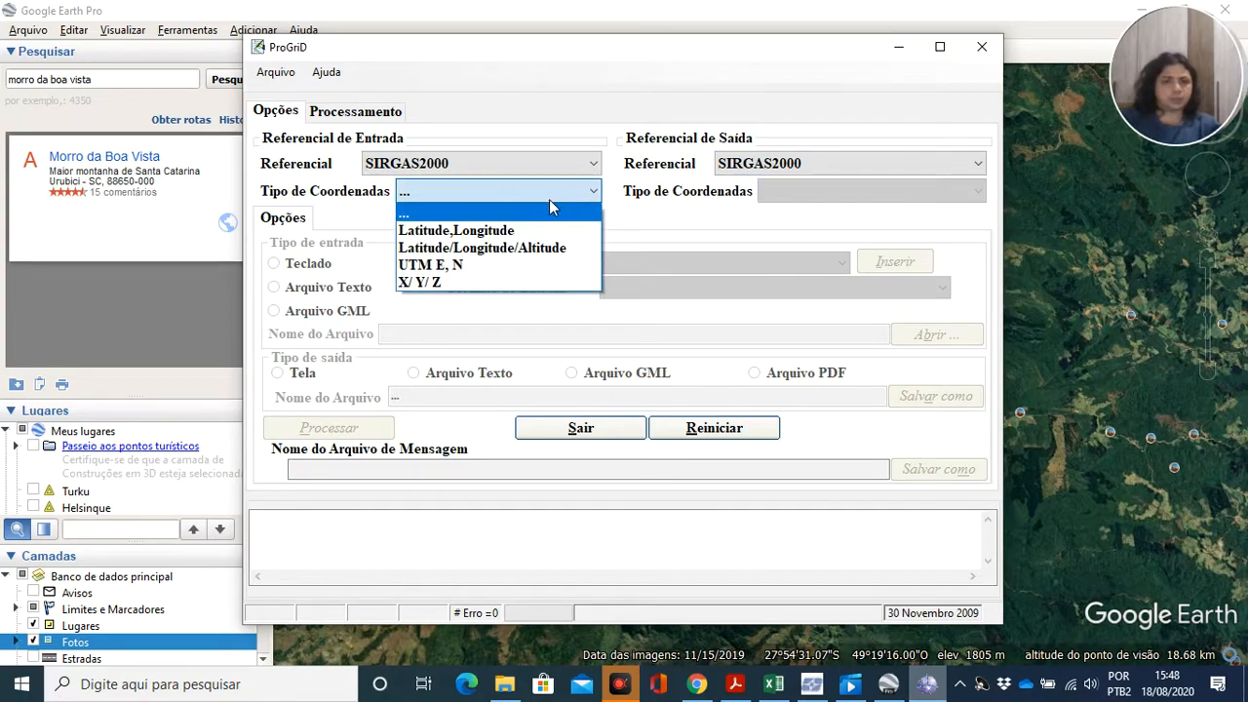
pyautogui.click(495, 265)
pyautogui.click(819, 192)
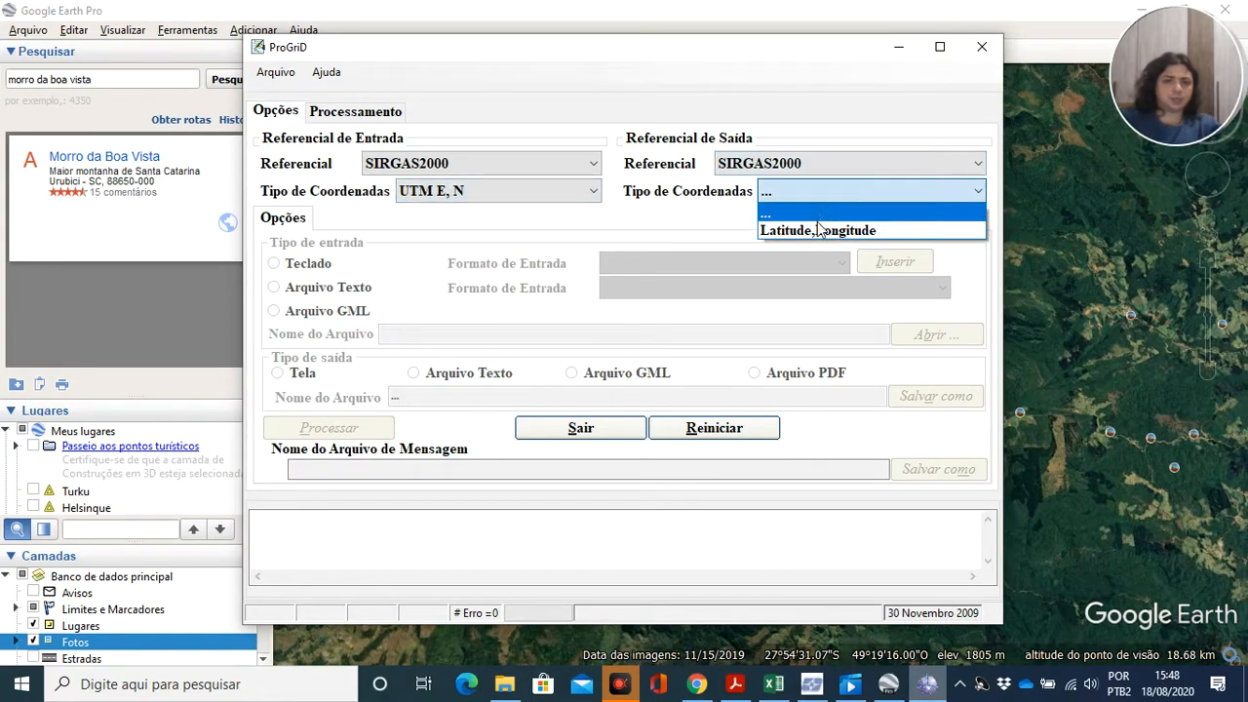
pyautogui.click(816, 230)
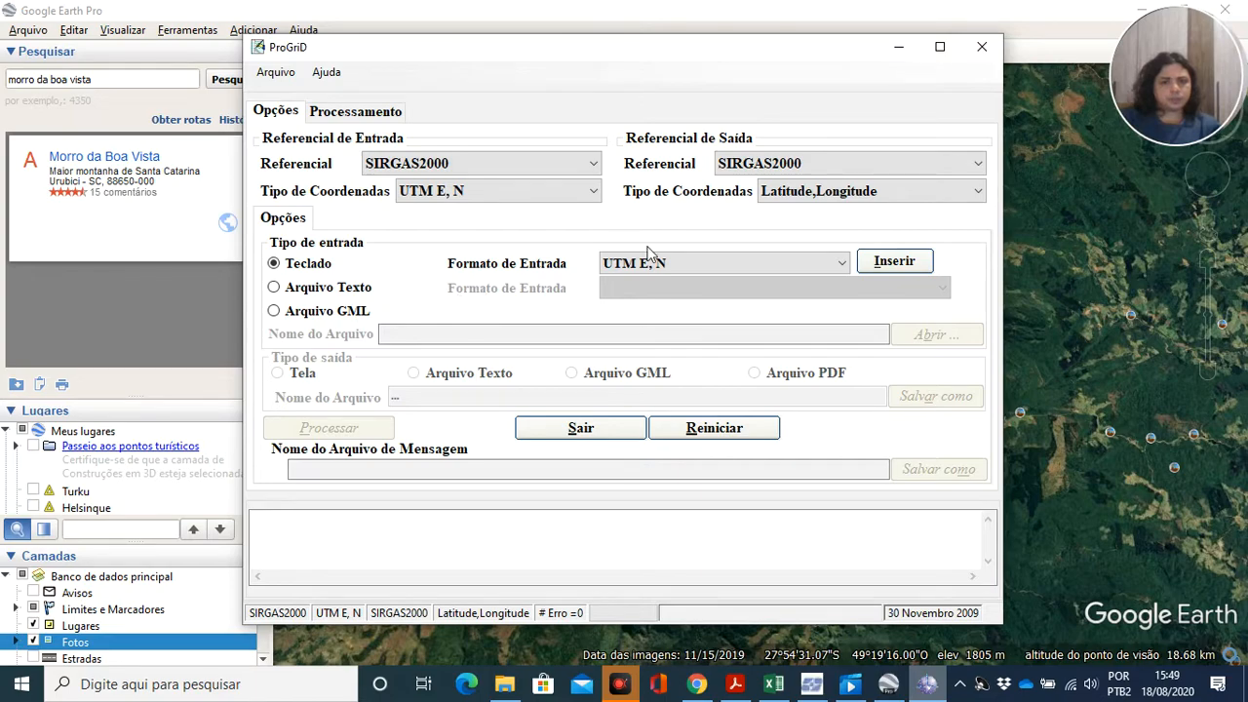
# Open the UTM coordinate entry table and enter BV as the point identifier.
pyautogui.click(894, 261)
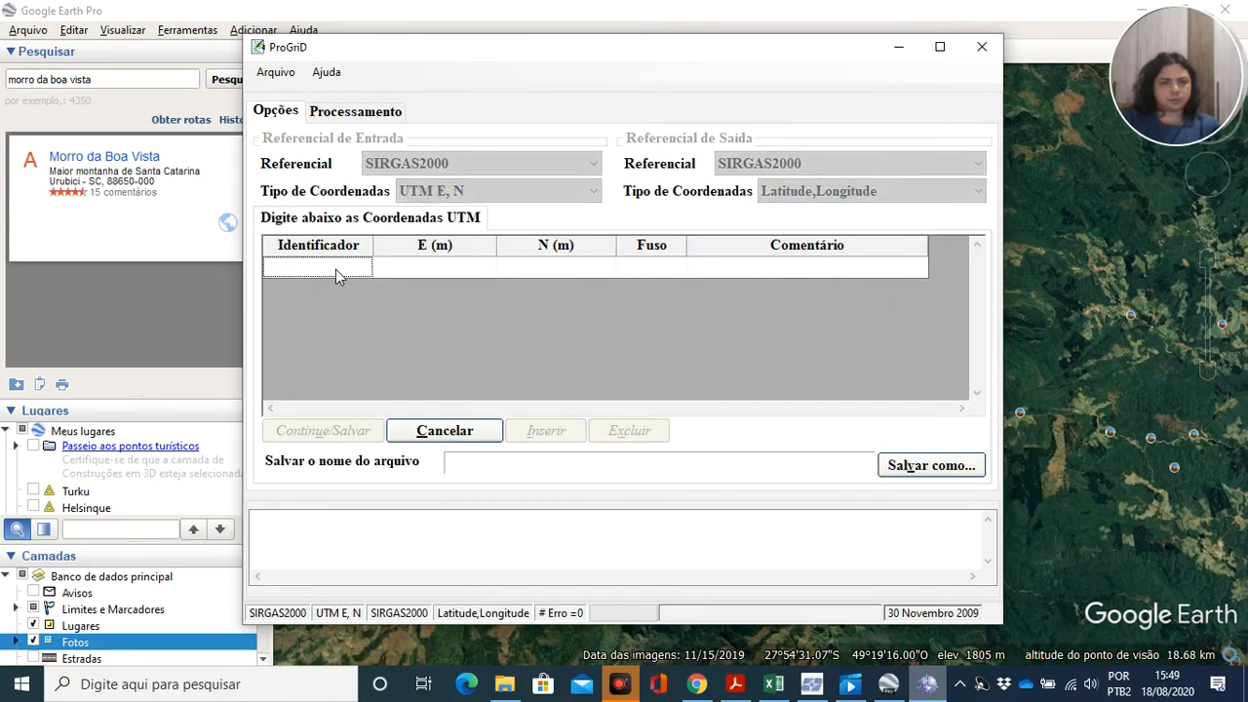
pyautogui.click(339, 266)
pyautogui.write('BV')
pyautogui.press('Tab')
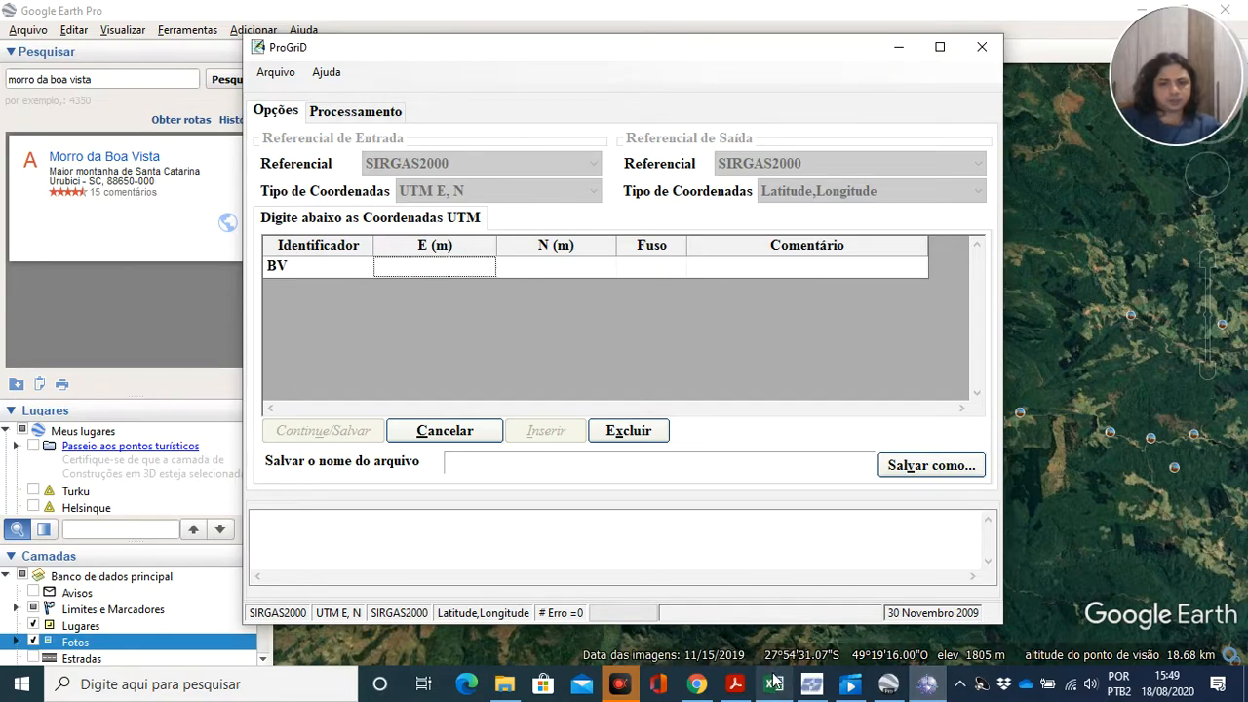
# Look up BV's UTM easting in the PDF and enter 665173,868 as its E coordinate in ProGriD.
pyautogui.click(735, 684)
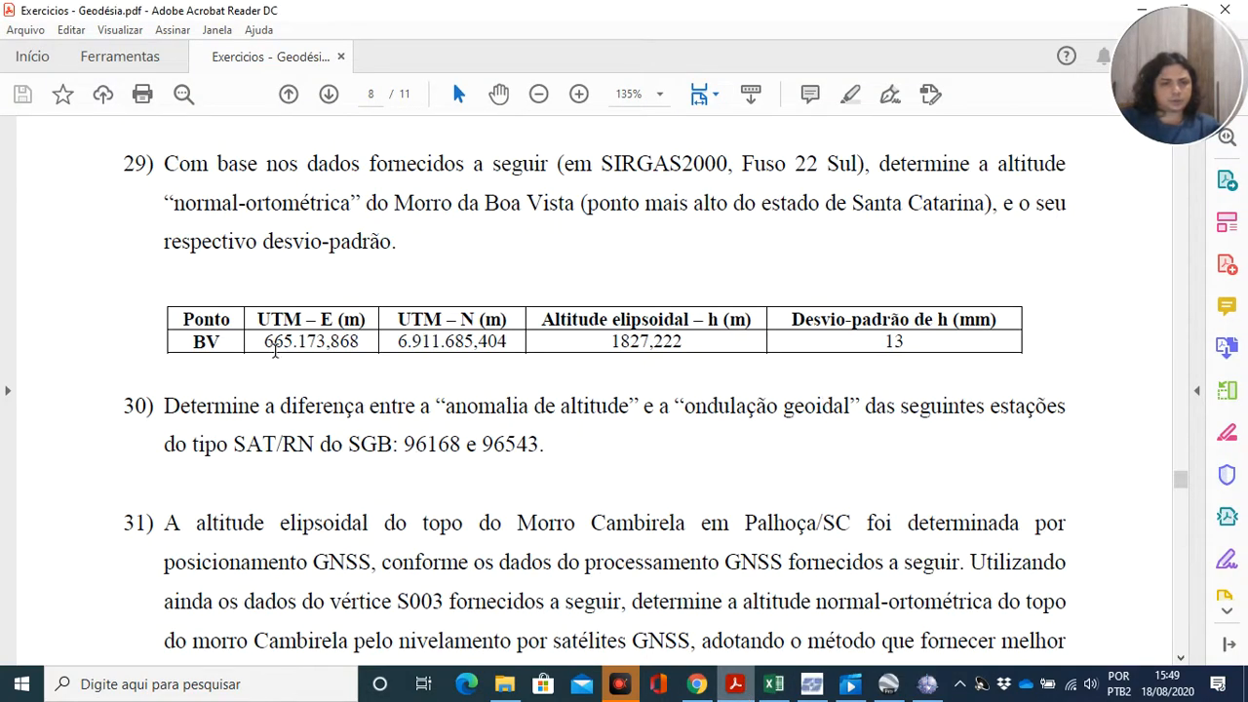
pyautogui.moveTo(272, 347); pyautogui.dragTo(360, 357)
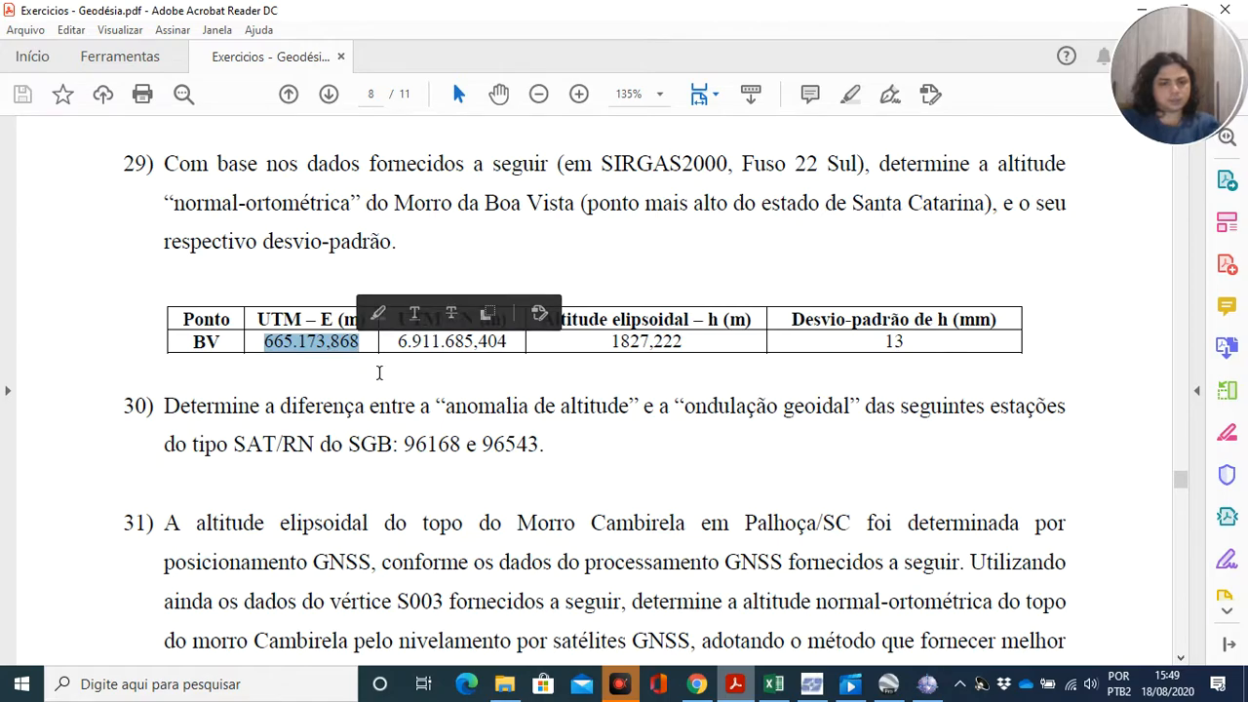
pyautogui.click(927, 683)
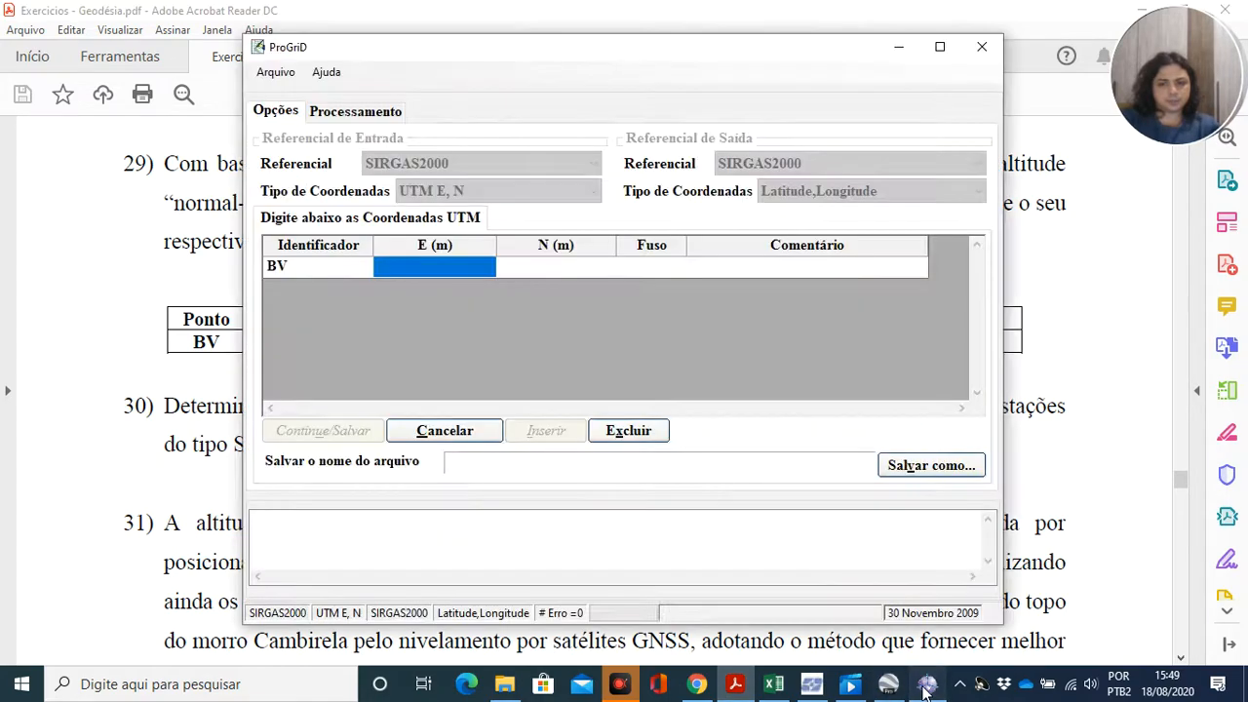
pyautogui.click(456, 270)
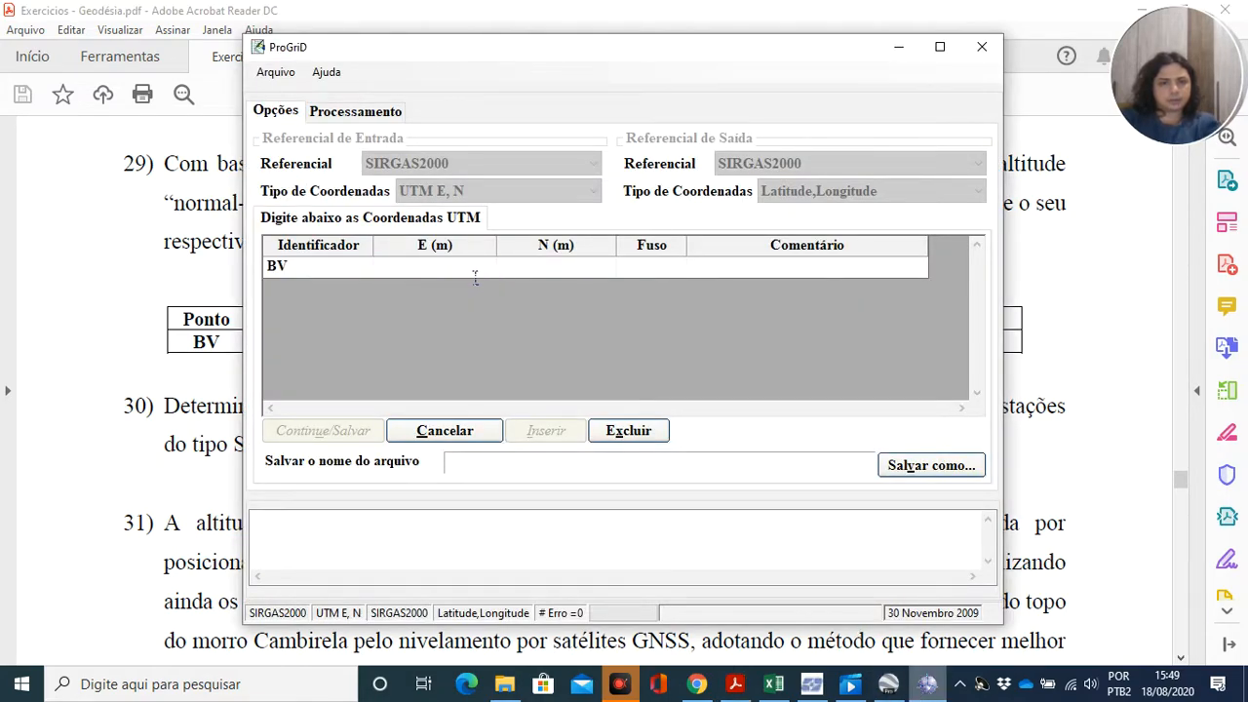
pyautogui.write('665173,868')
pyautogui.click(535, 265)
# Look up BV's UTM northing in the PDF and enter 6911685,404 as its N coordinate in ProGriD.
pyautogui.click(743, 683)
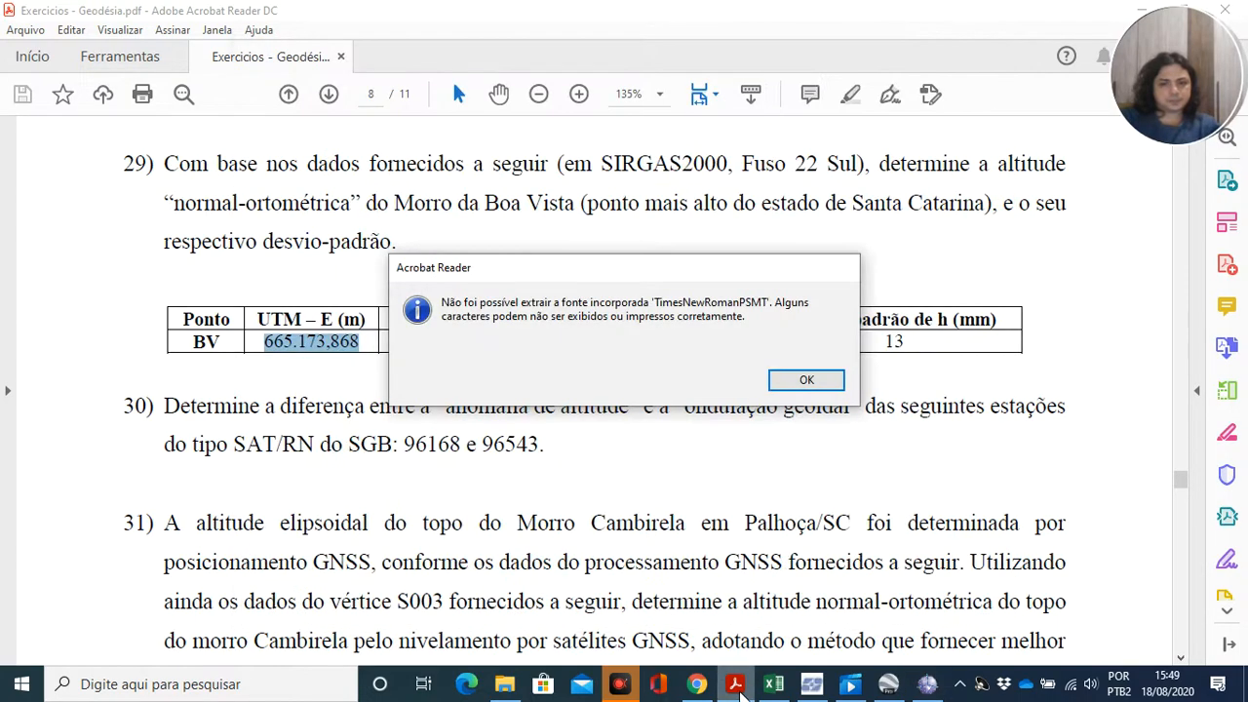
pyautogui.click(798, 382)
pyautogui.moveTo(400, 347); pyautogui.dragTo(512, 357)
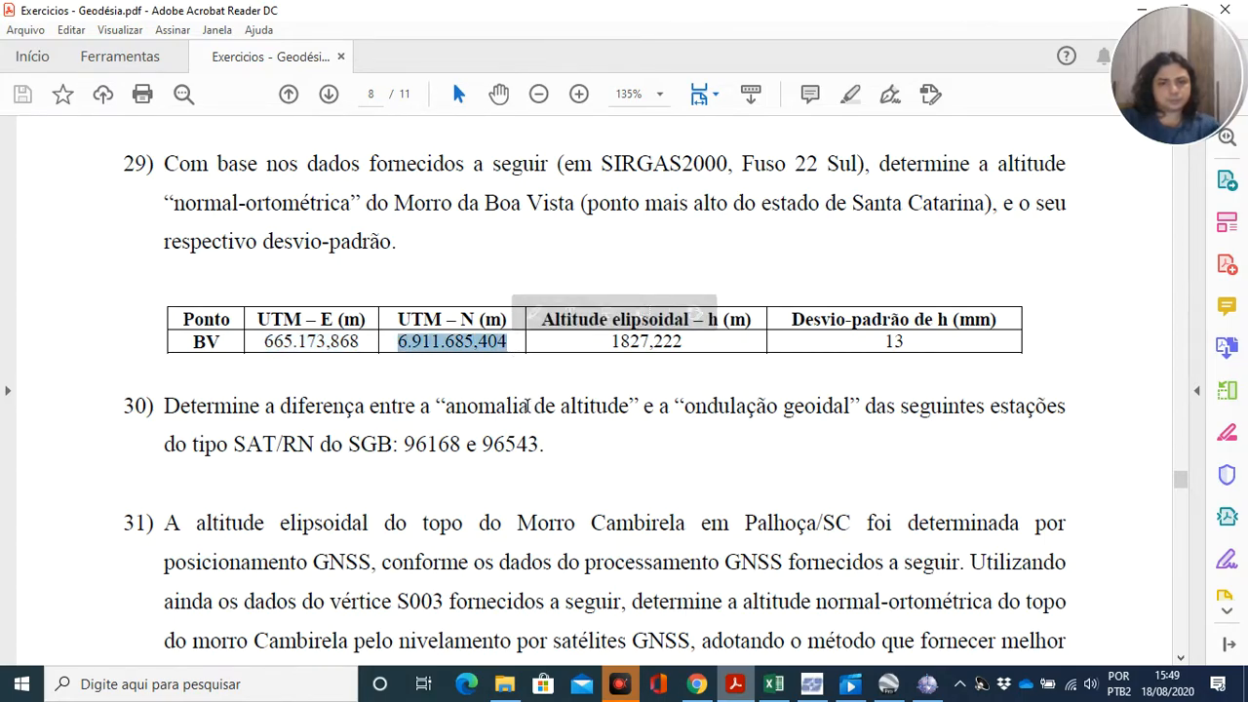
pyautogui.hotkey('alt', 'Tab')
pyautogui.click(578, 276)
pyautogui.write('6911685,404')
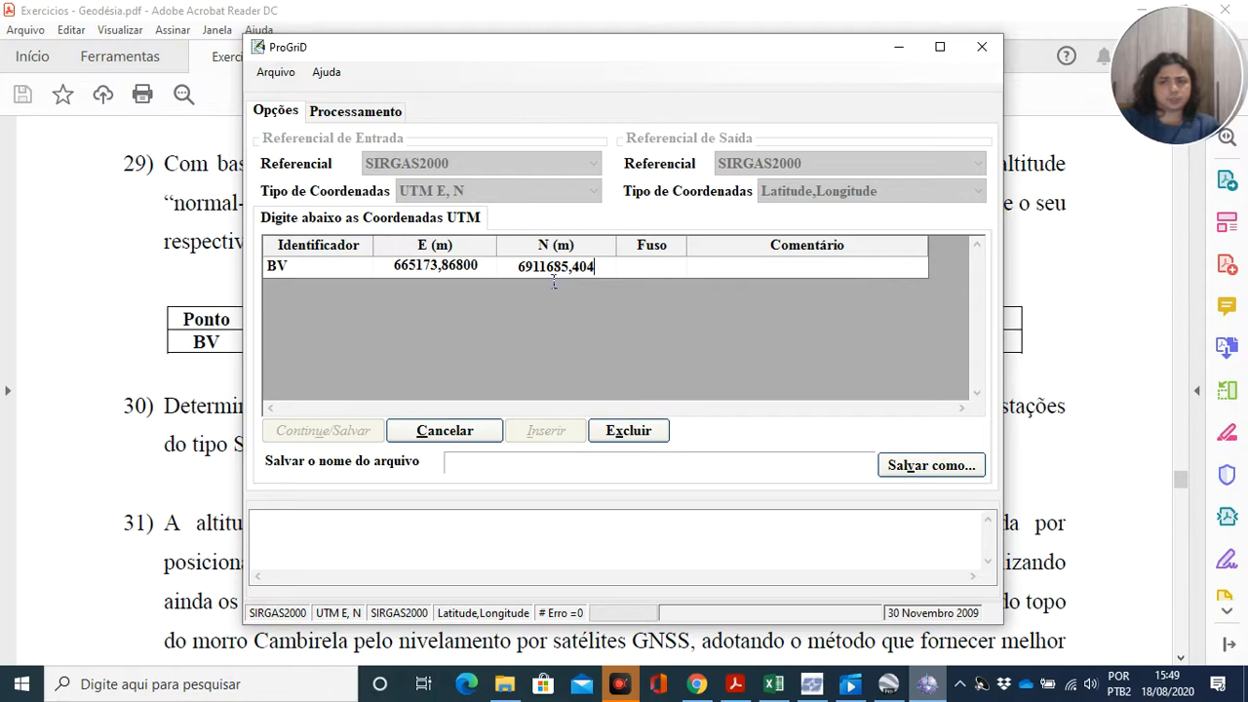
# Set BV's Fuso to 22, leave its comment blank, and save the entered coordinates.
pyautogui.click(669, 265)
pyautogui.click(679, 266)
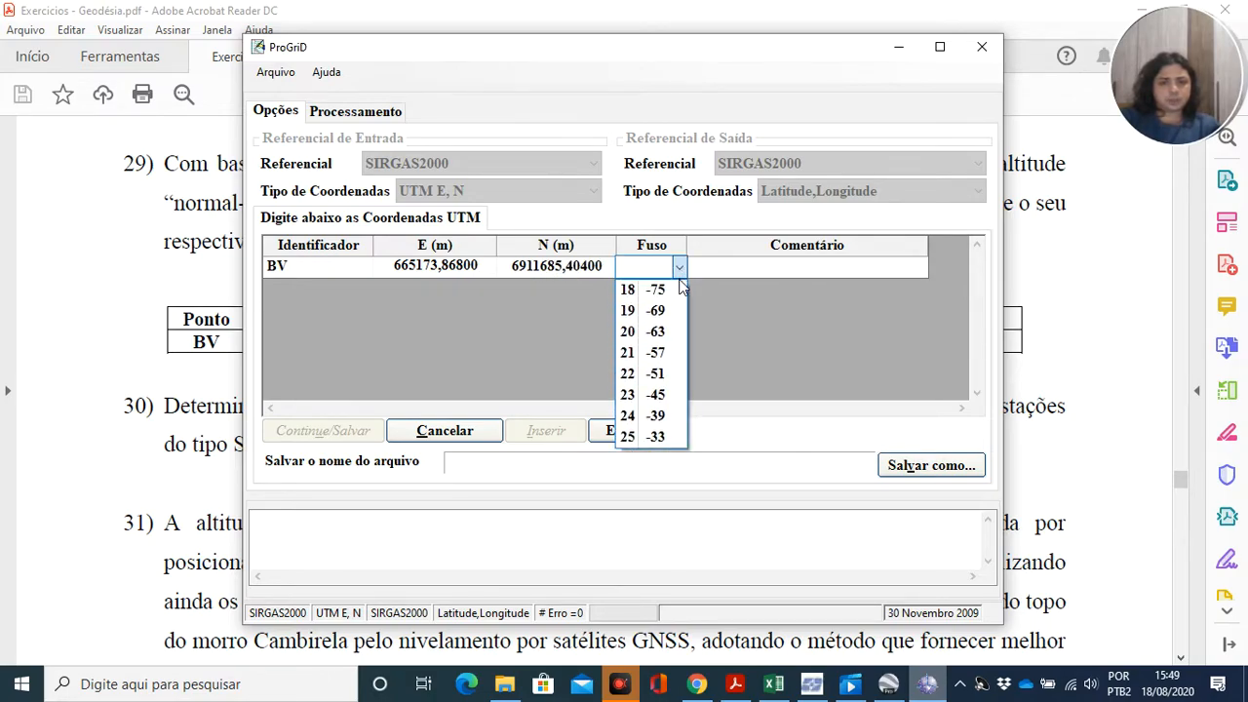
pyautogui.click(677, 374)
pyautogui.click(766, 269)
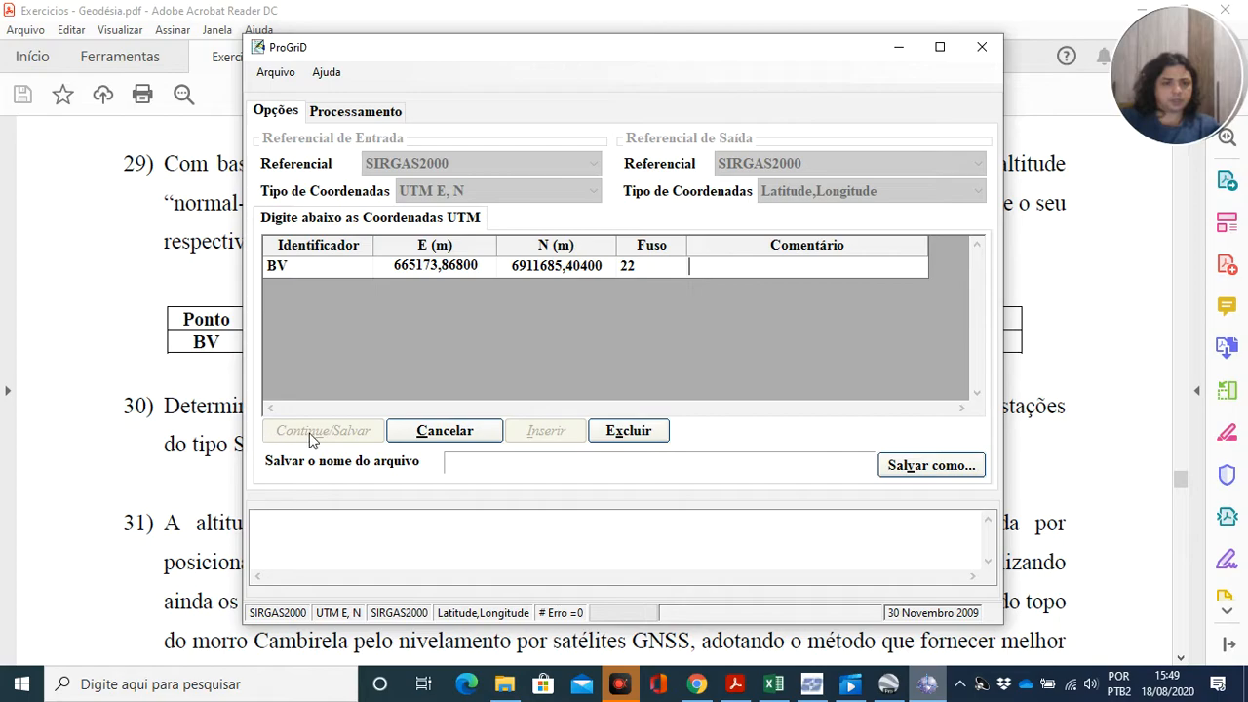
pyautogui.press('Tab')
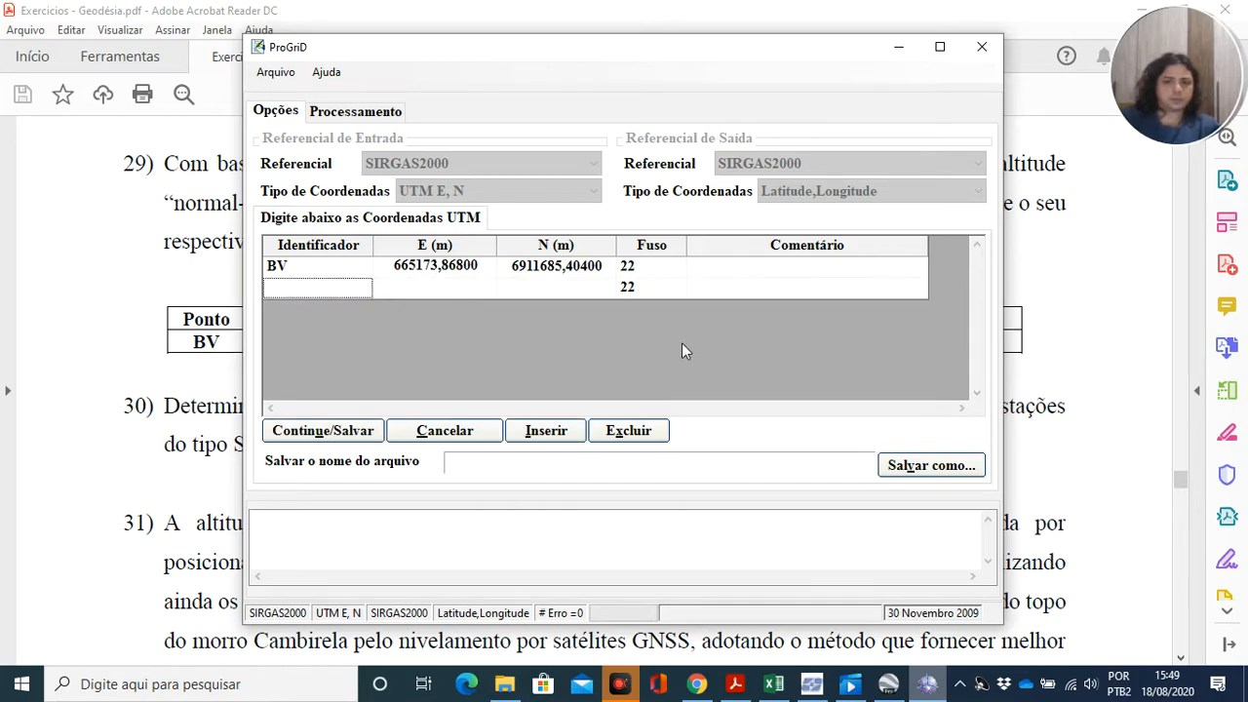
pyautogui.click(322, 430)
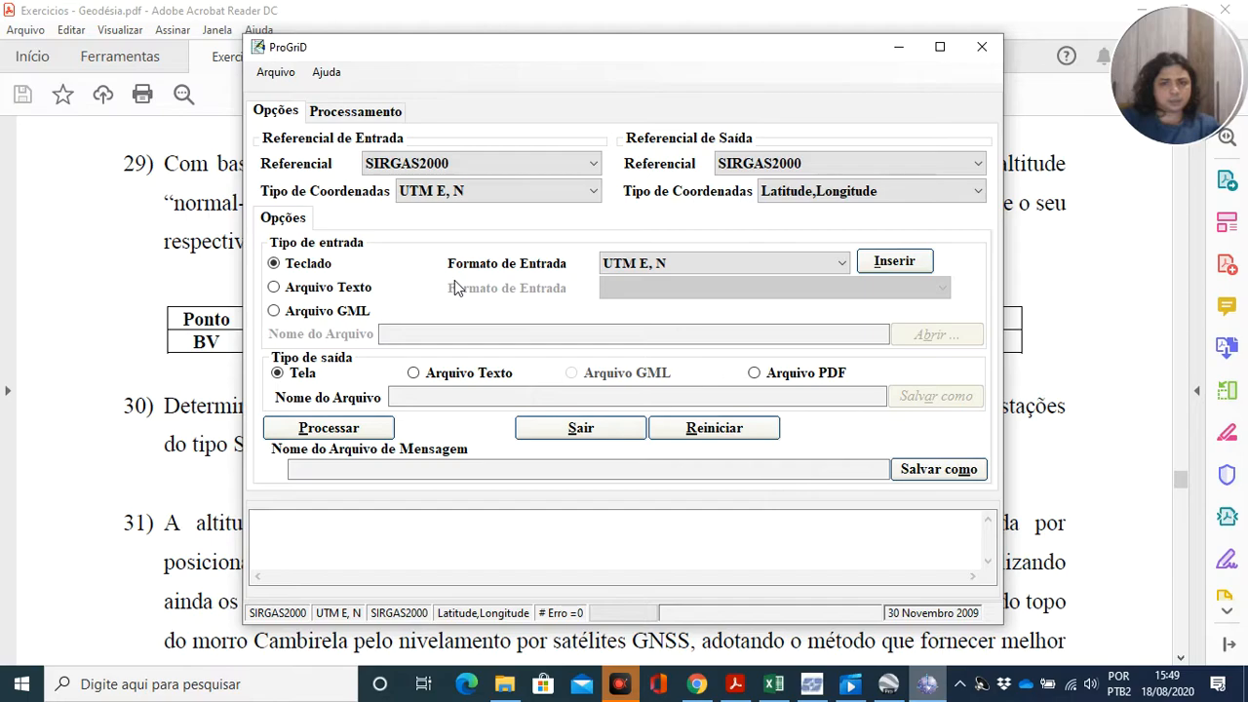
# Process the coordinate transformation and widen the latitude and longitude degree and minute columns in the output table.
pyautogui.click(353, 426)
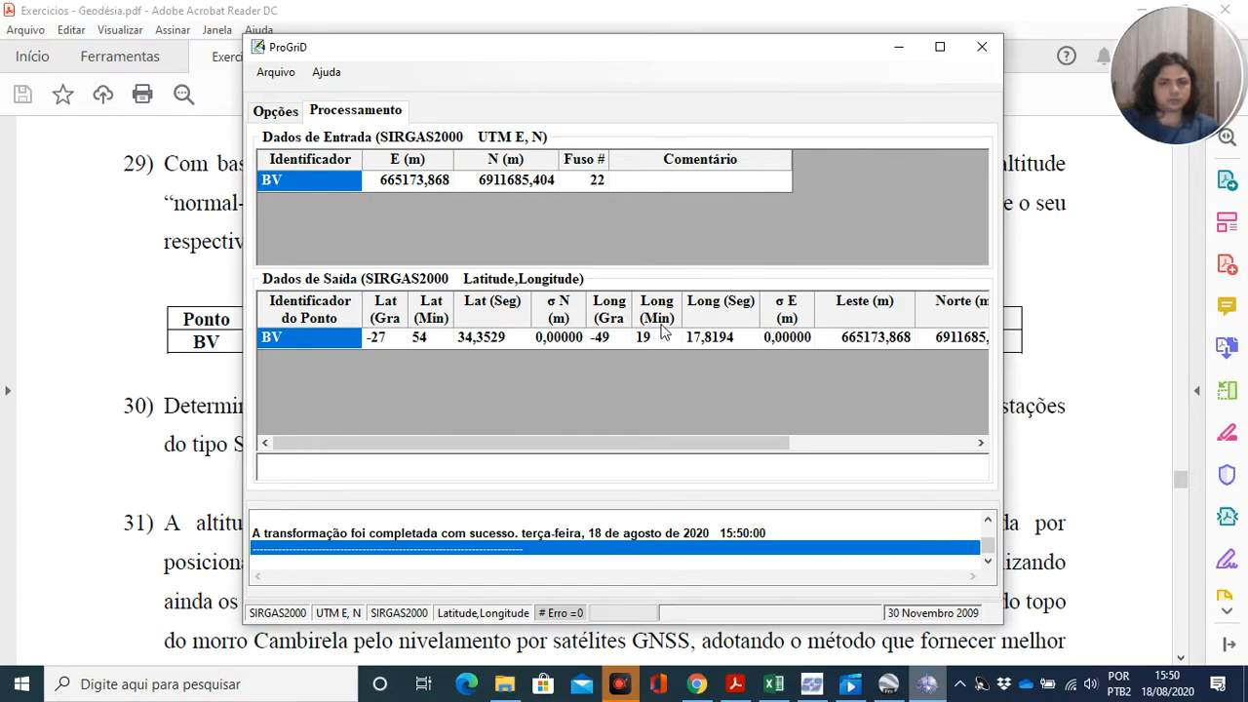
pyautogui.moveTo(759, 309); pyautogui.dragTo(777, 309)
pyautogui.moveTo(638, 302); pyautogui.dragTo(713, 301)
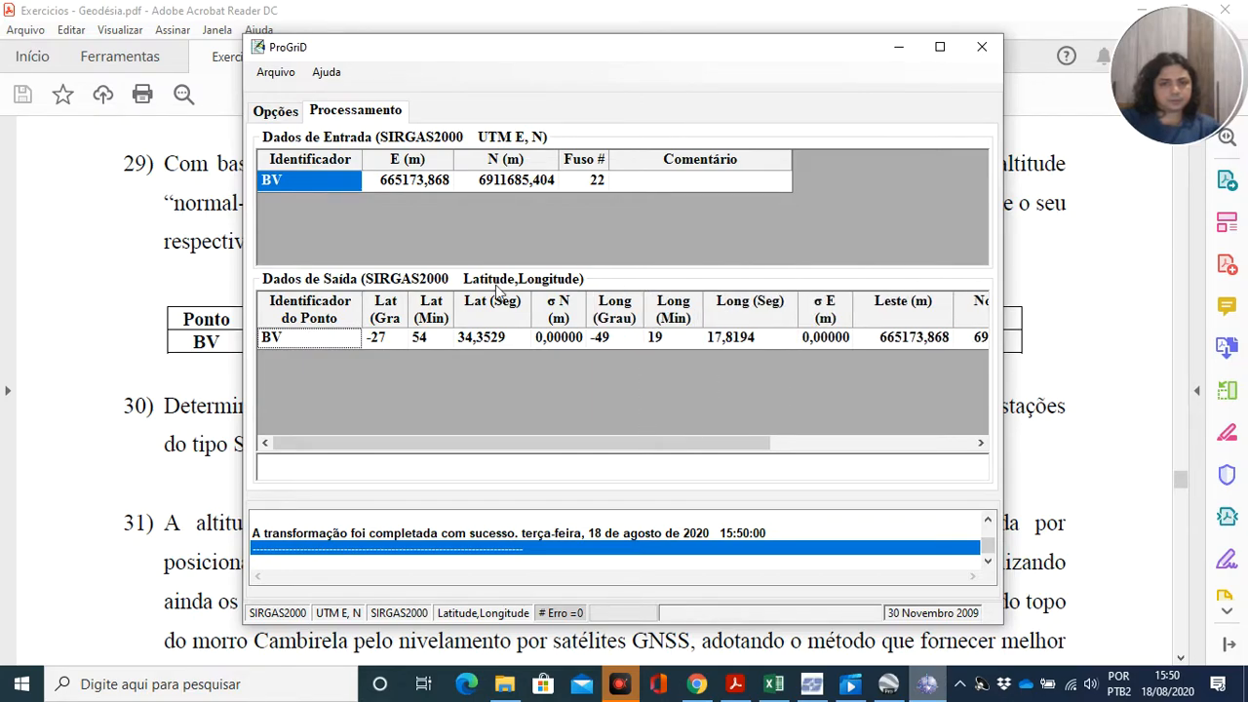
pyautogui.click(421, 303)
pyautogui.moveTo(408, 302); pyautogui.dragTo(474, 304)
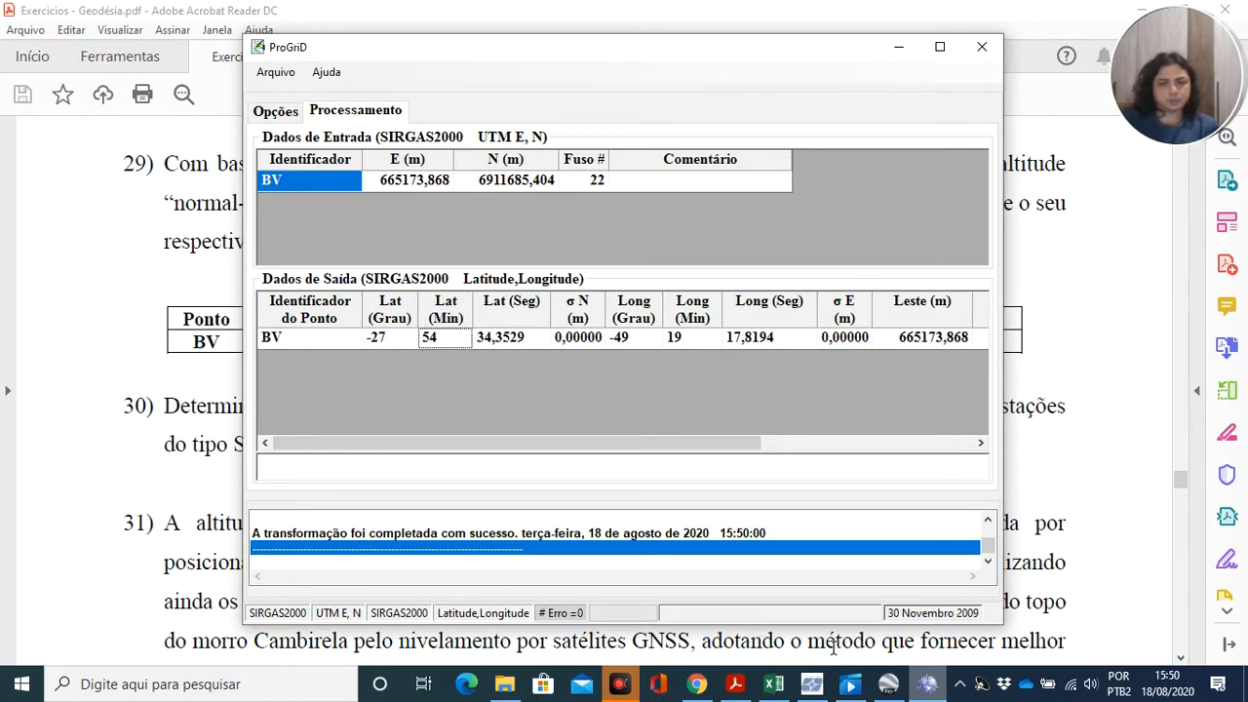
# Switch to MAPGEO2015 and set the point ID to BV.
pyautogui.click(812, 684)
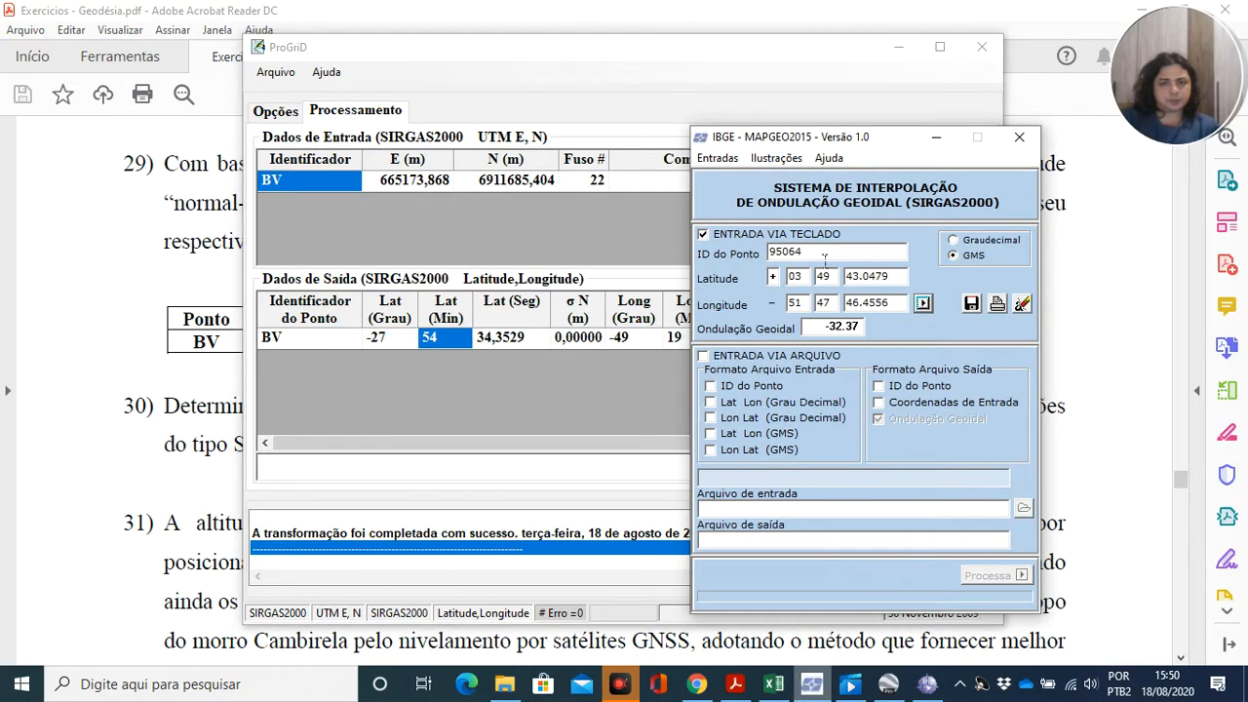
pyautogui.click(823, 253)
pyautogui.write('BV')
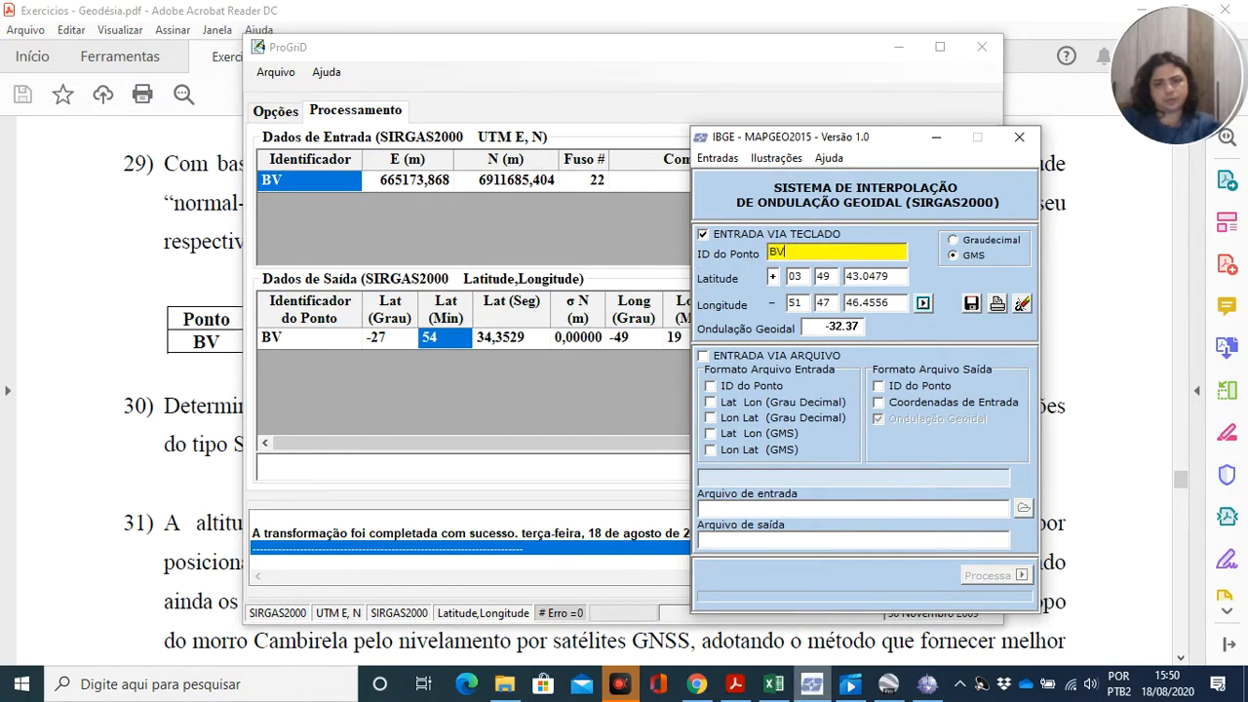
pyautogui.press('Tab')
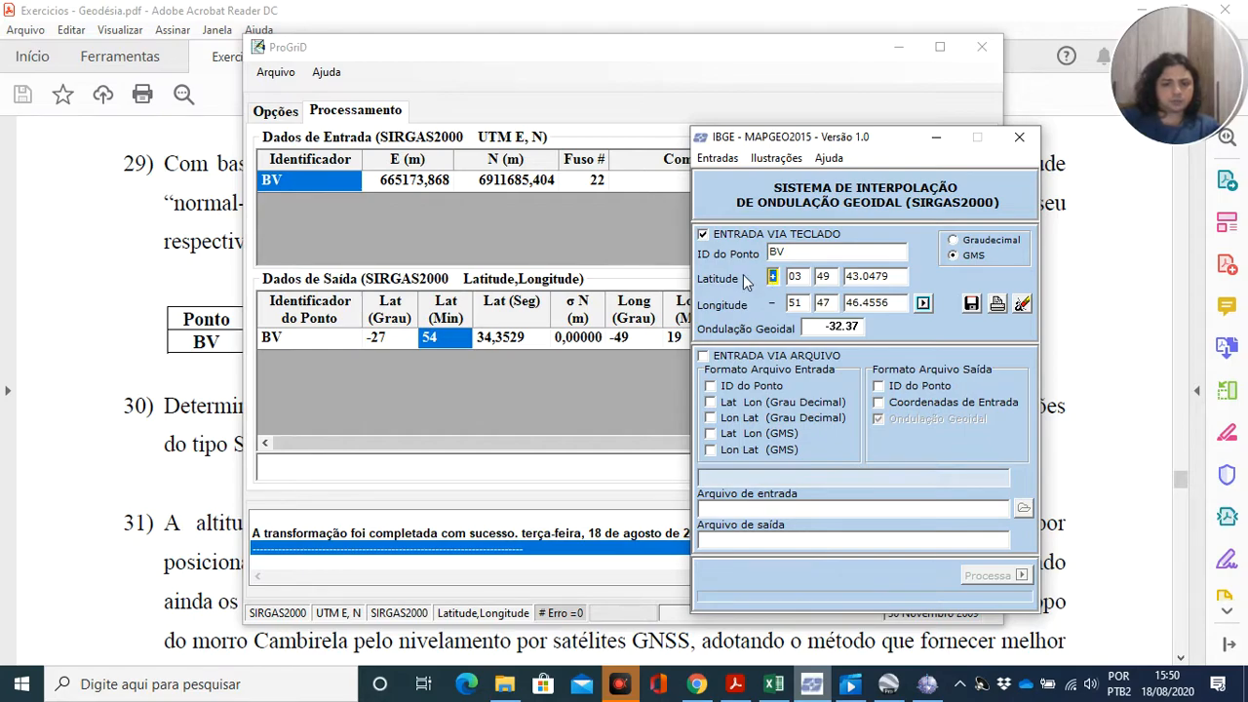
# Enter BV's latitude as -27° 54' 34.3529" from the ProGriD output.
pyautogui.write('-')
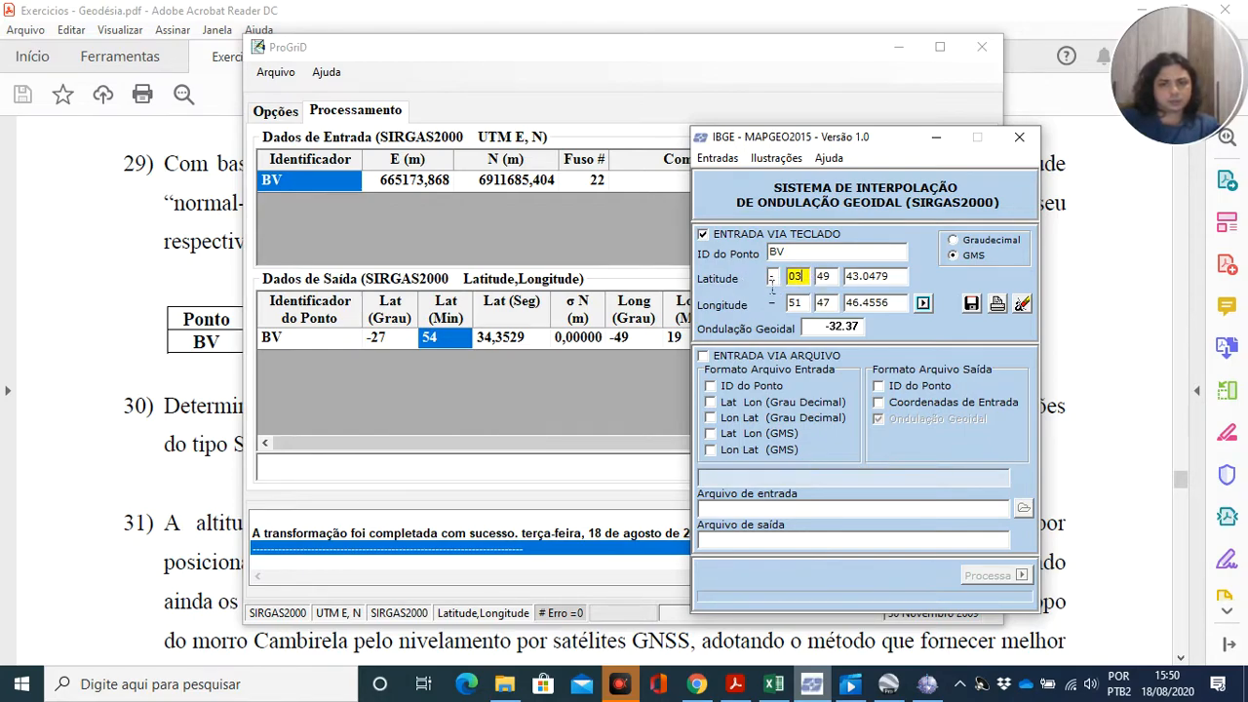
pyautogui.write('27')
pyautogui.moveTo(836, 280); pyautogui.dragTo(808, 281)
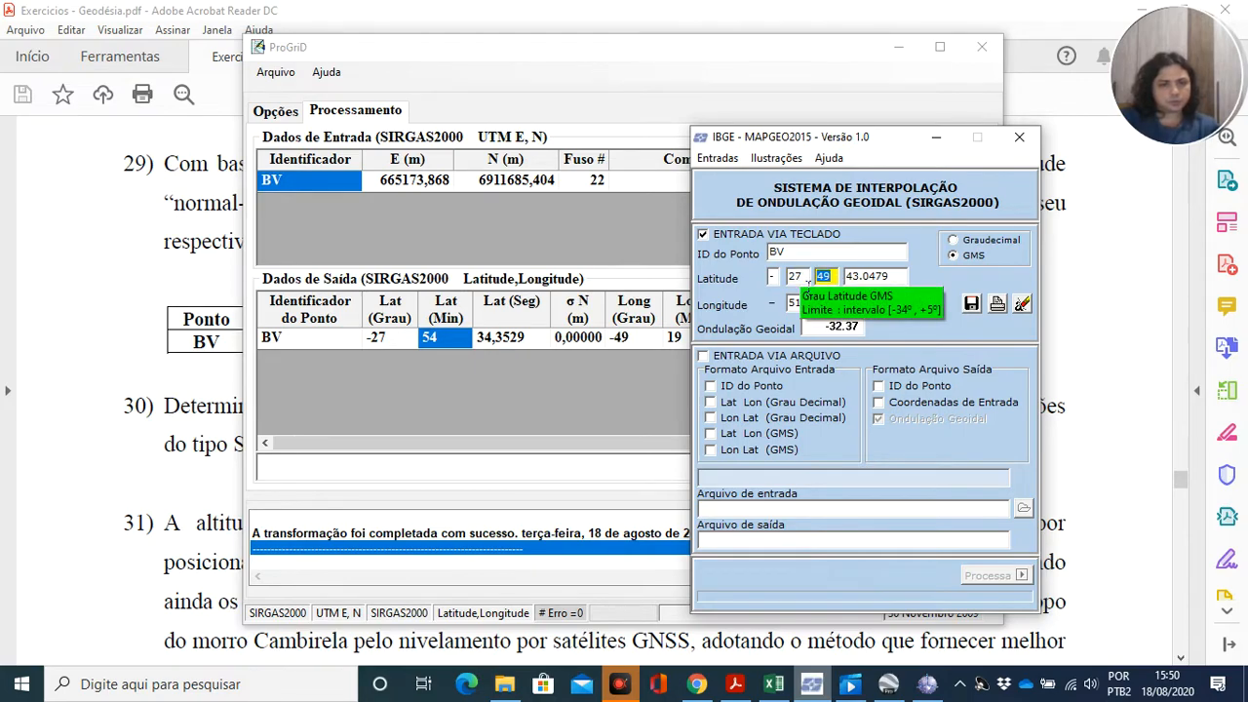
pyautogui.write('54')
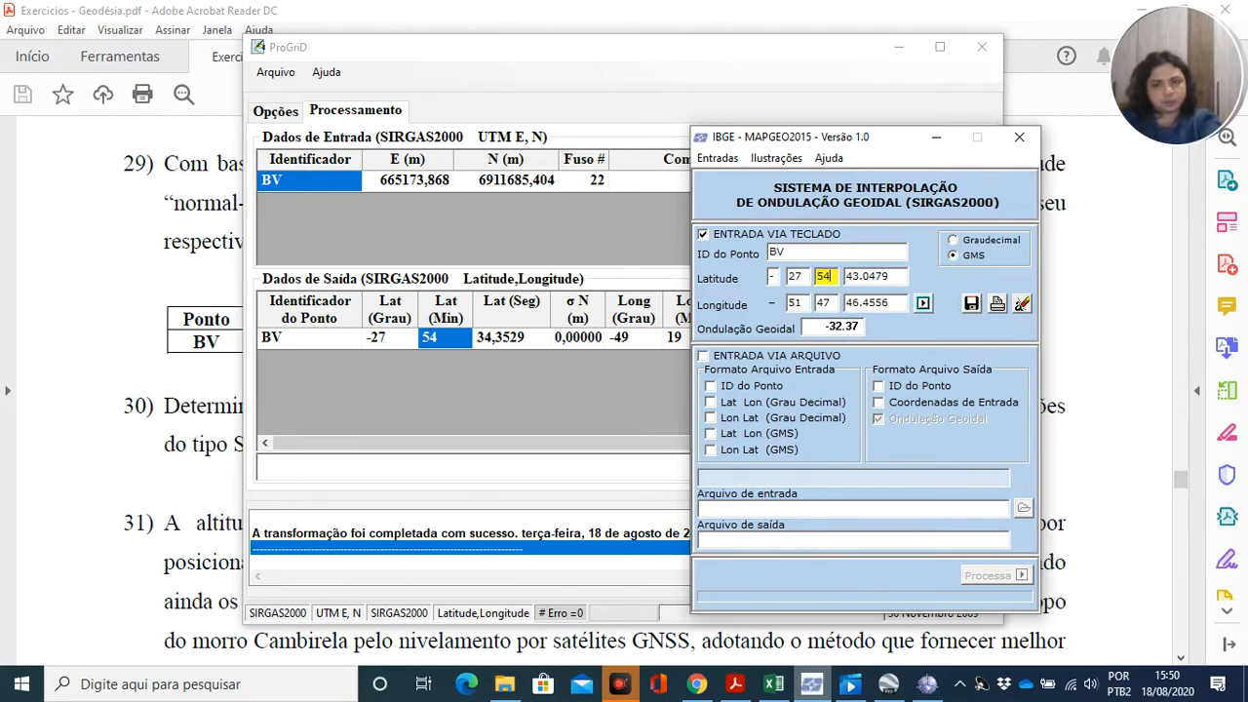
pyautogui.moveTo(901, 283); pyautogui.dragTo(801, 283)
pyautogui.write('34.3')
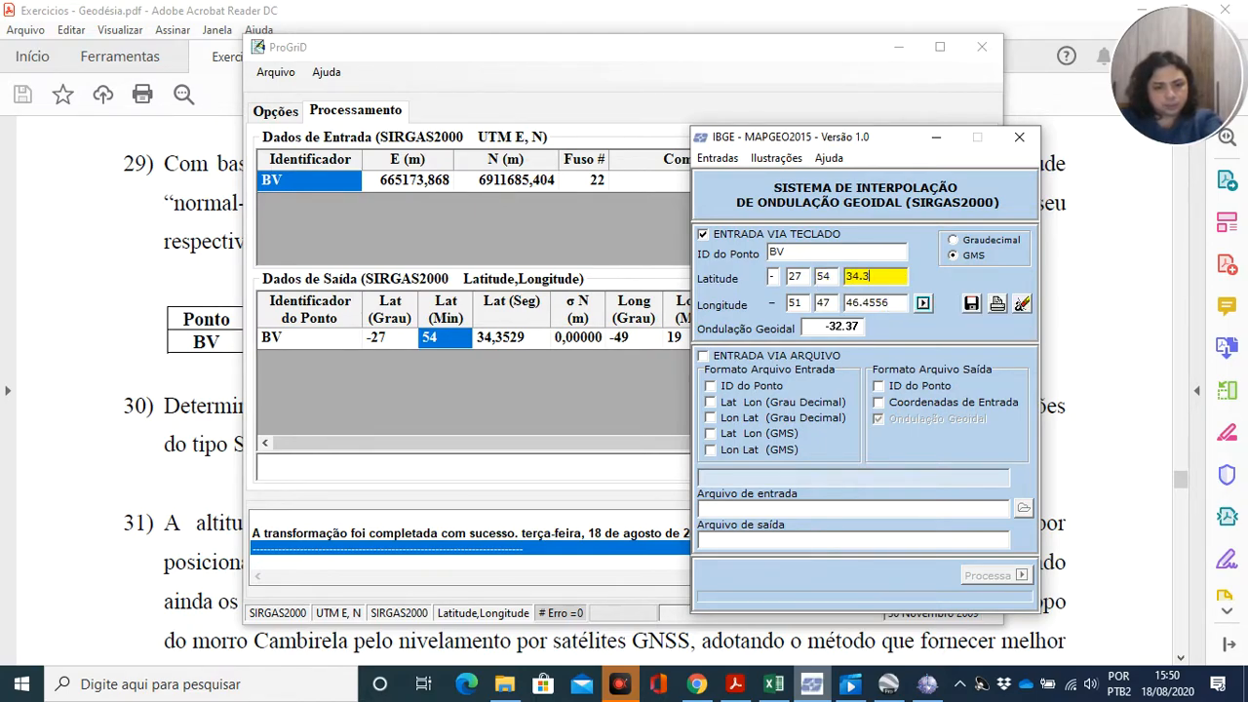
pyautogui.write('529')
# Enter BV's longitude as -49° 19' 17.8194" from the ProGriD output and process the point to get its geoid undulation.
pyautogui.moveTo(815, 304); pyautogui.dragTo(780, 306)
pyautogui.write('49')
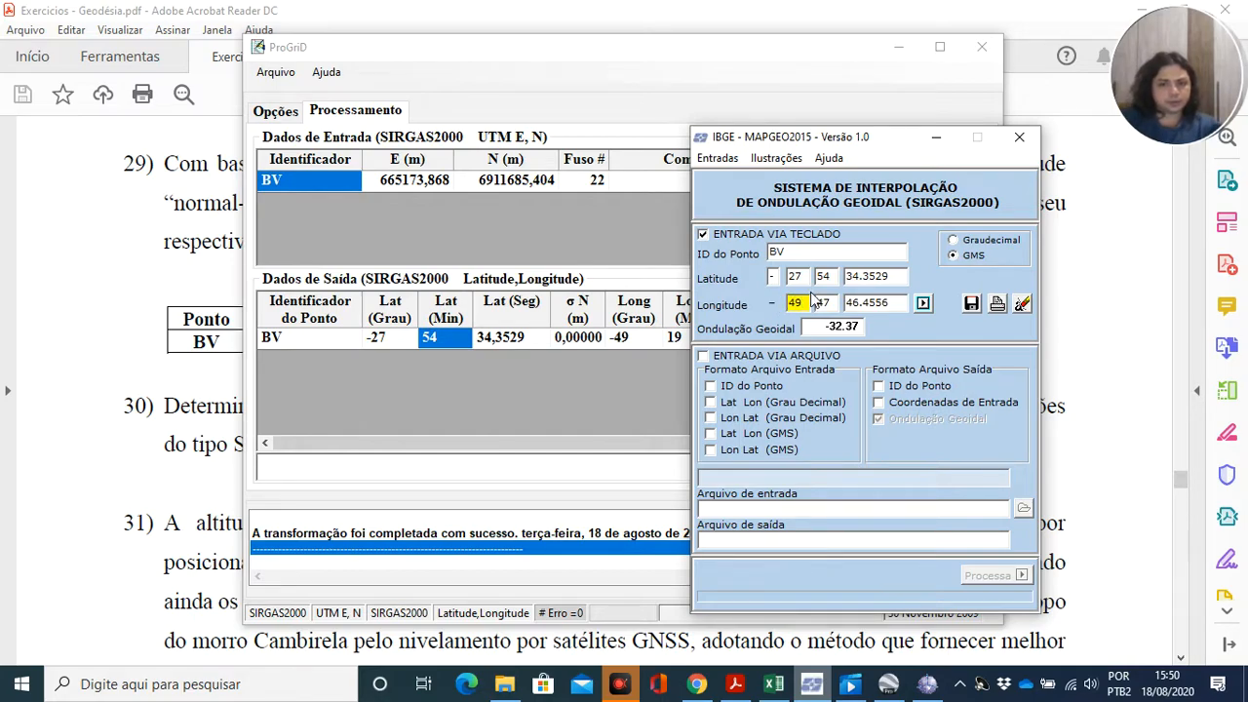
pyautogui.click(830, 305)
pyautogui.moveTo(840, 307); pyautogui.dragTo(807, 309)
pyautogui.write('19')
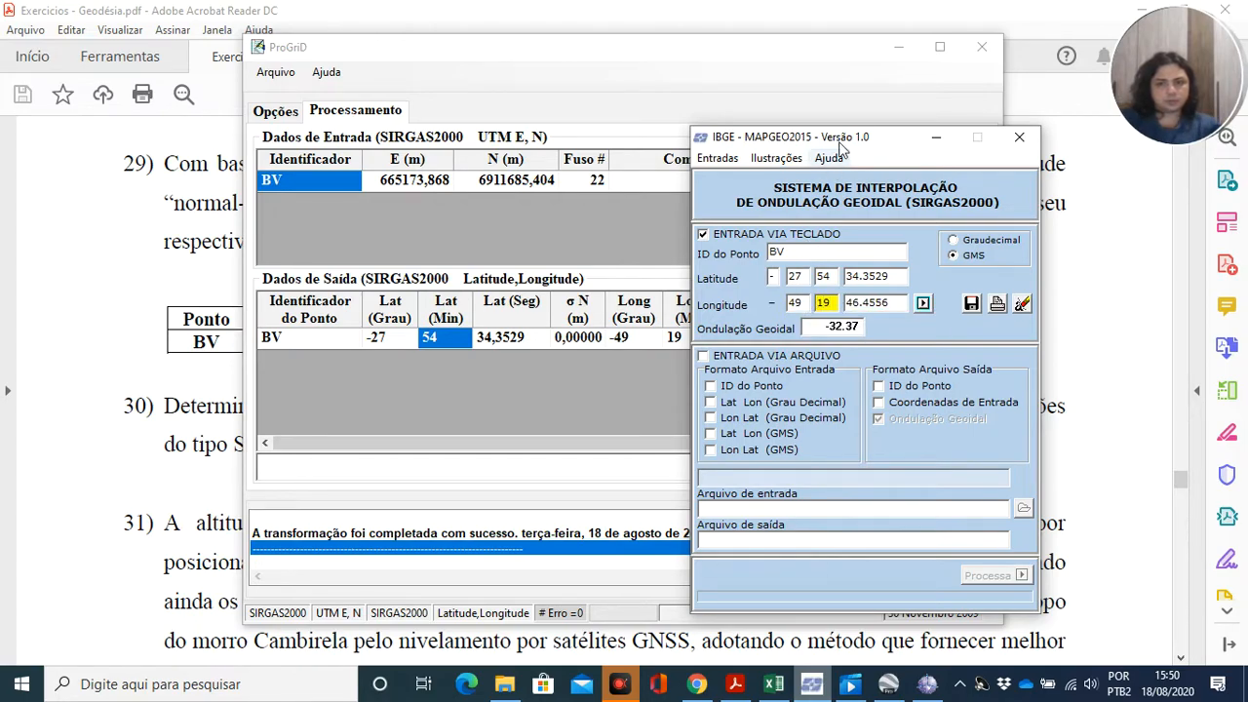
pyautogui.moveTo(841, 147); pyautogui.dragTo(341, 165)
pyautogui.moveTo(399, 330); pyautogui.dragTo(306, 330)
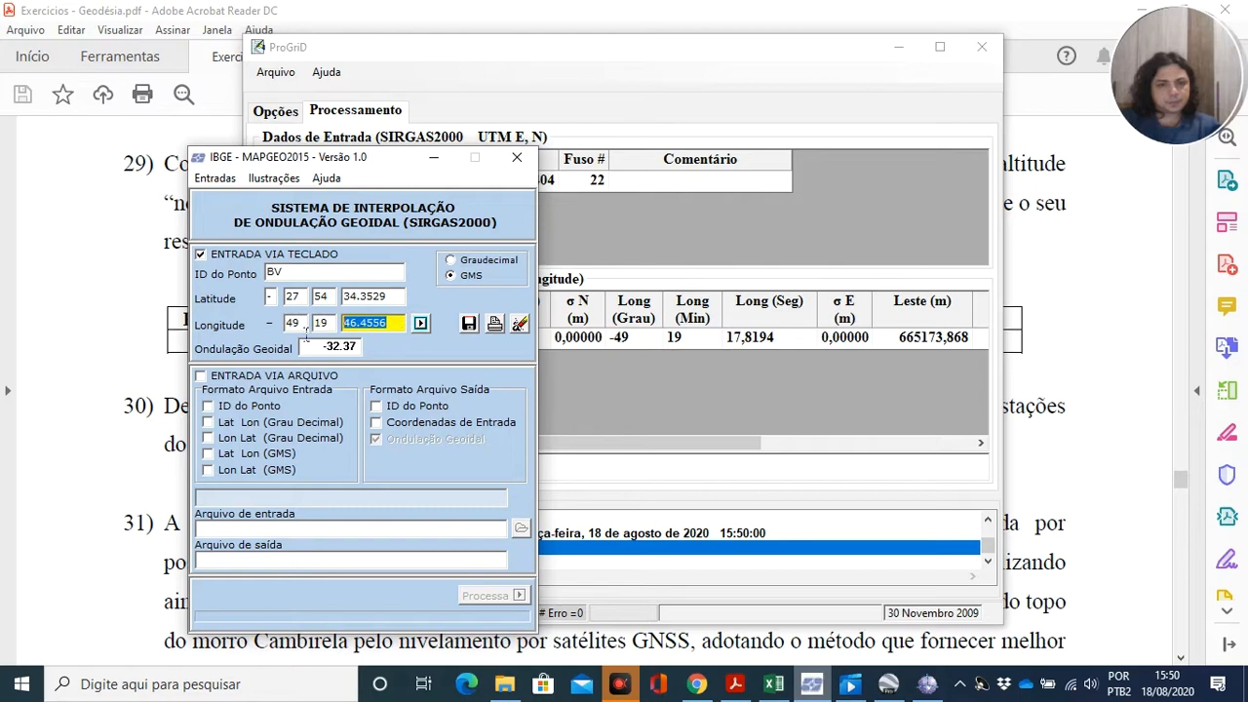
pyautogui.write('17.8194')
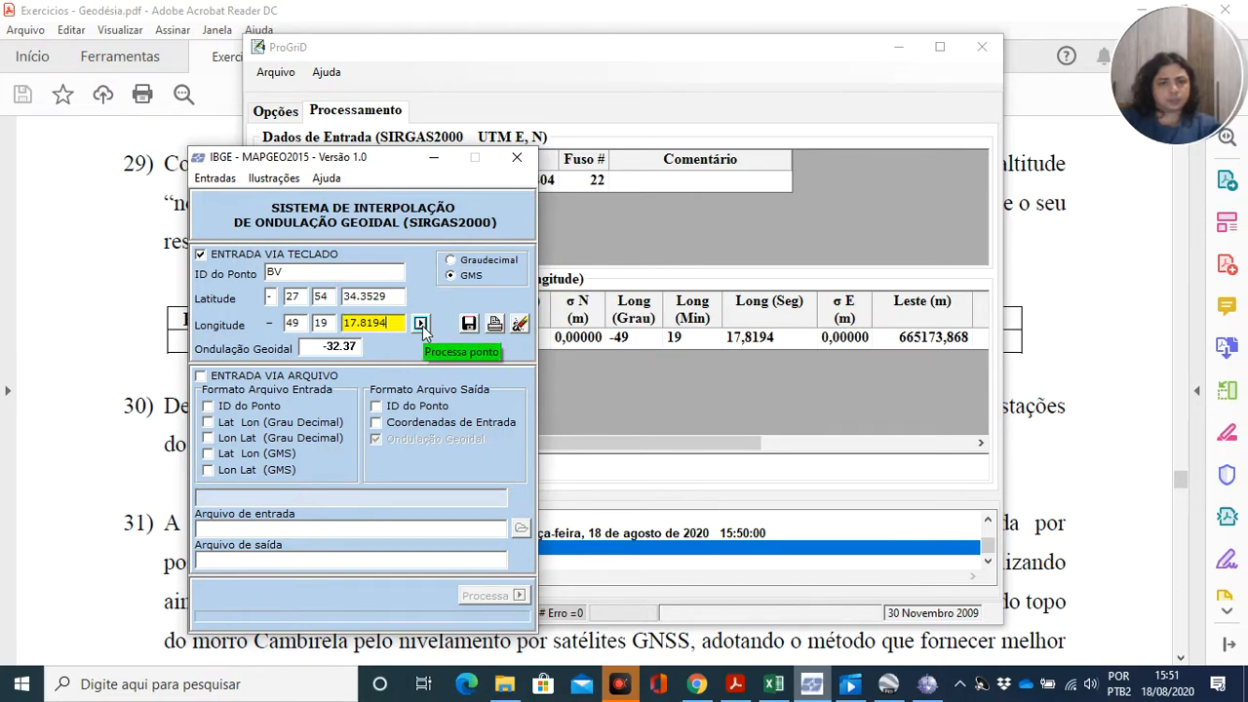
pyautogui.click(420, 325)
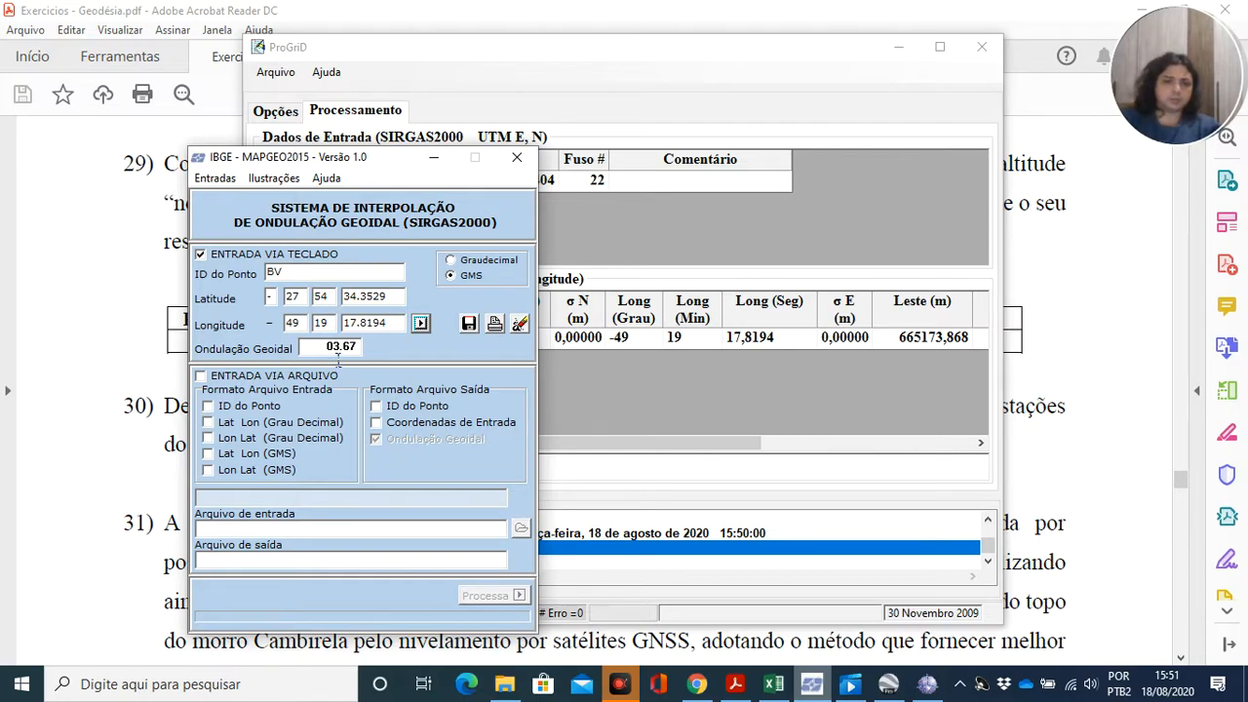
# Switch to the Excel spreadsheet and enter BV as the station in A2 and 3,670 as its N value in C2.
pyautogui.click(434, 157)
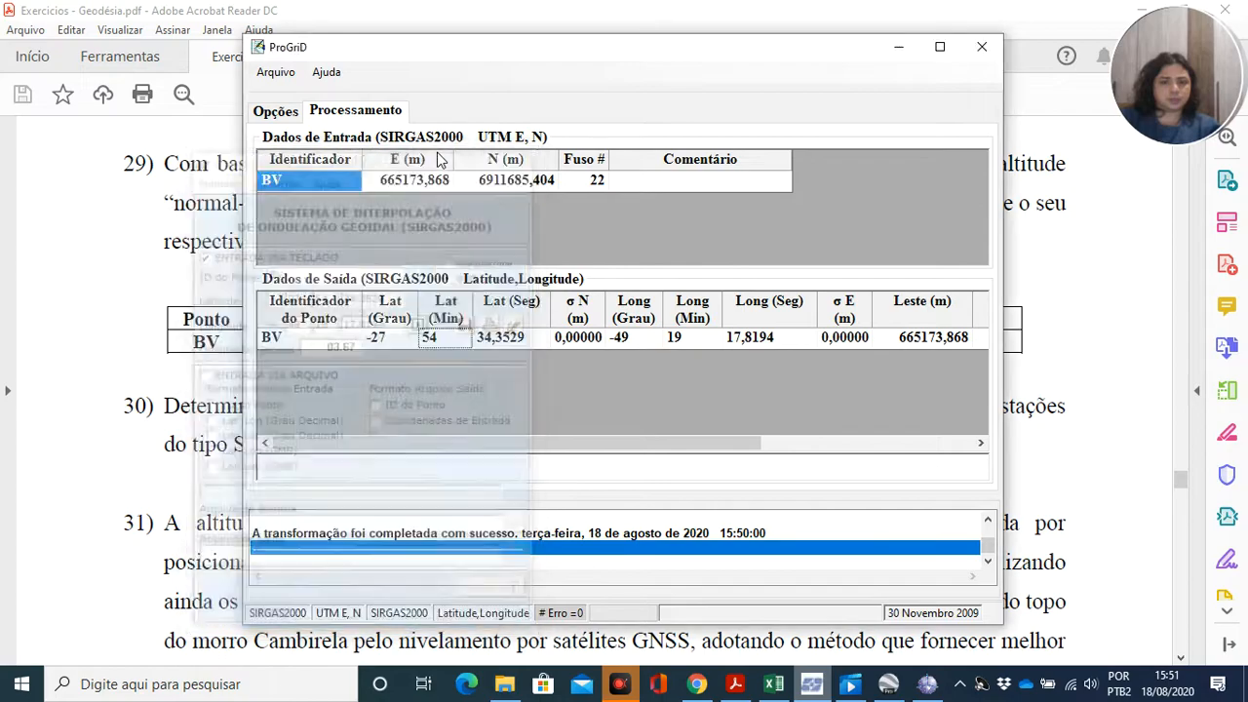
pyautogui.click(786, 689)
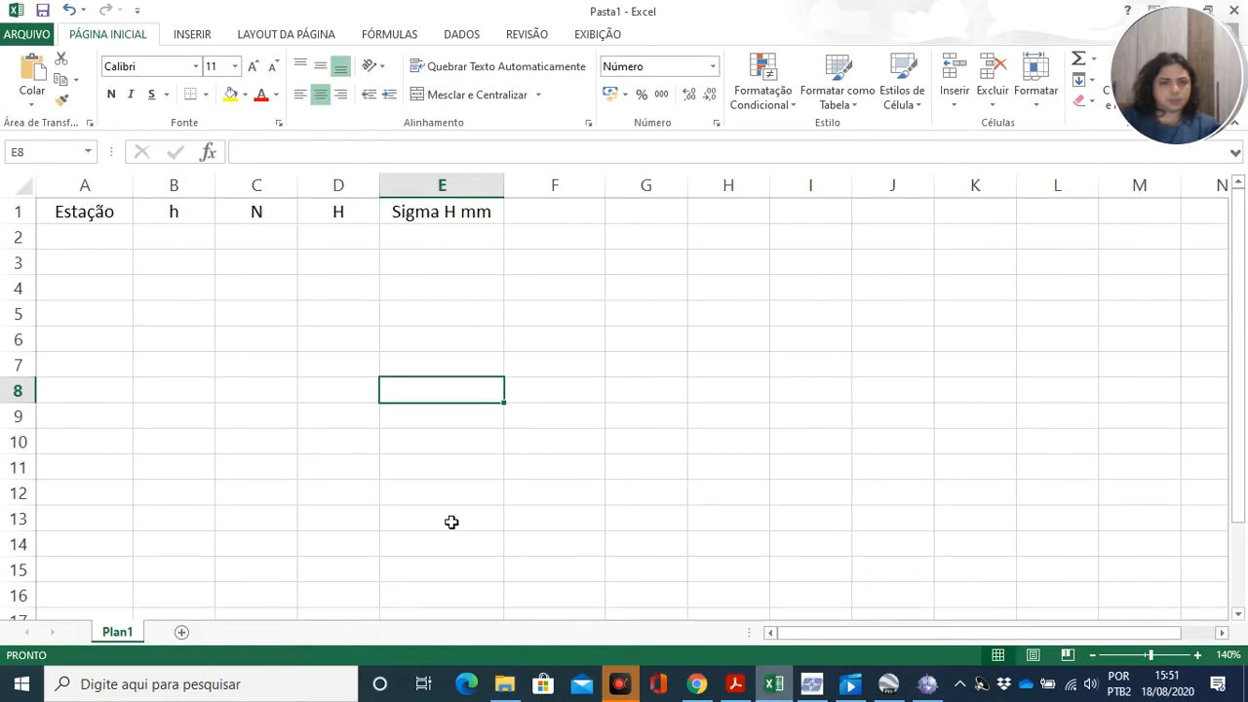
pyautogui.click(248, 245)
pyautogui.write('3,670')
pyautogui.press('Return')
pyautogui.press('Up')
pyautogui.press('Left')
pyautogui.press('Left')
pyautogui.write('BV')
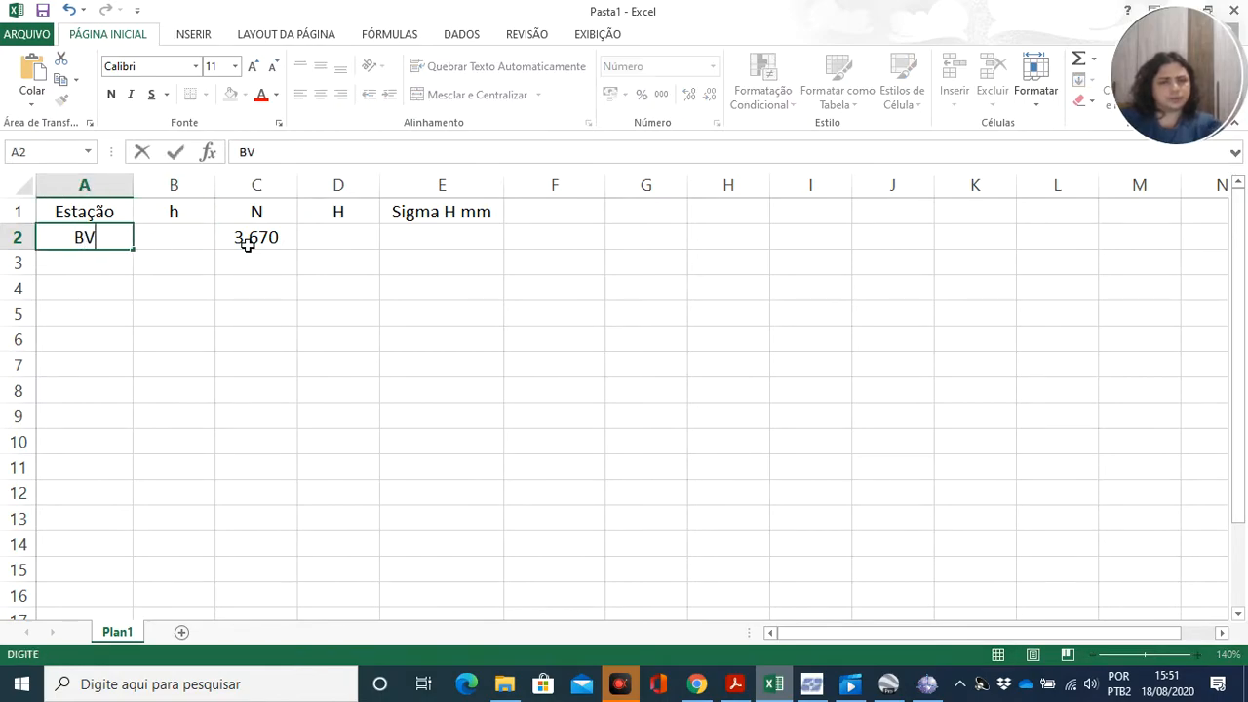
pyautogui.press('Tab')
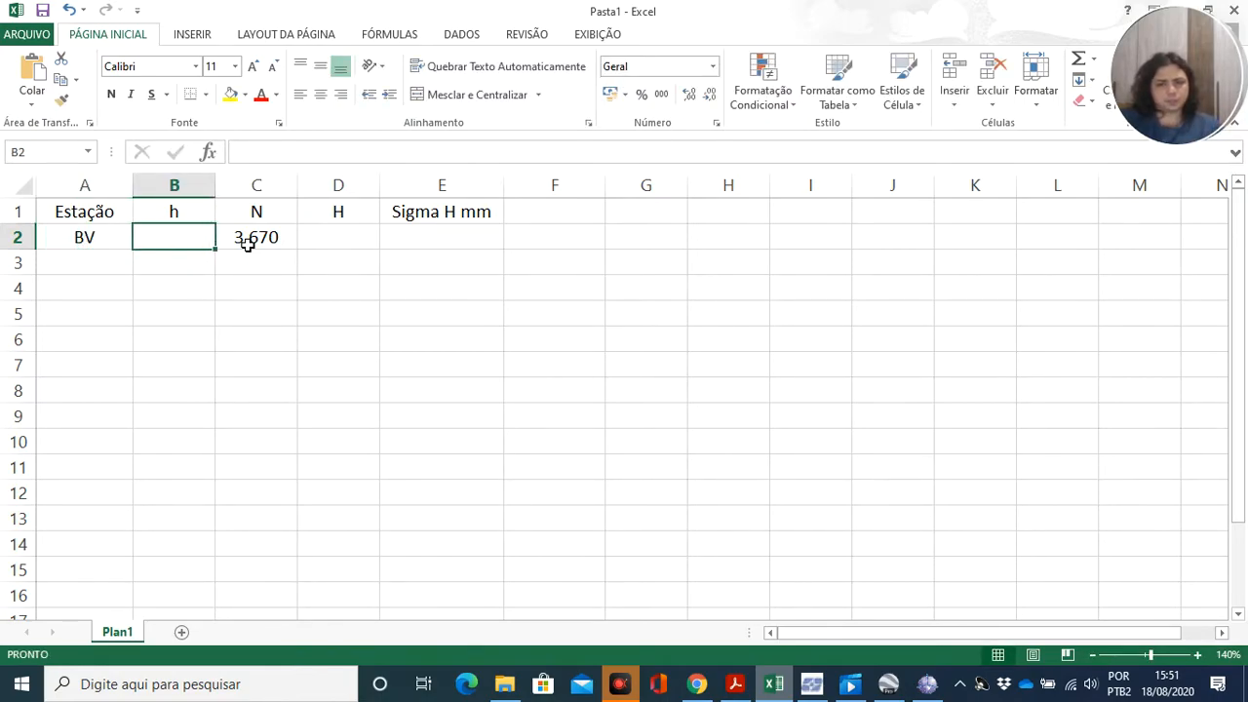
# Copy BV's ellipsoidal altitude 1827,222 from the exercise PDF into B2 of the Excel sheet and widen column B to fit it.
pyautogui.click(249, 245)
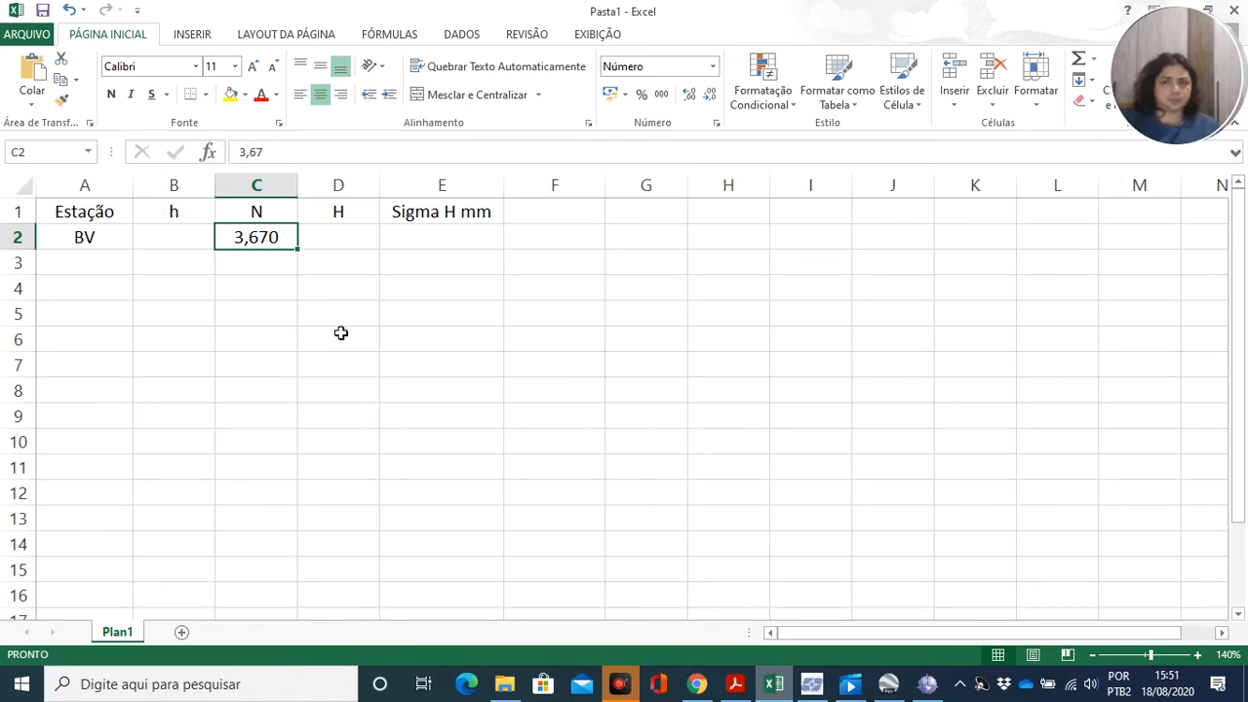
pyautogui.press('Left')
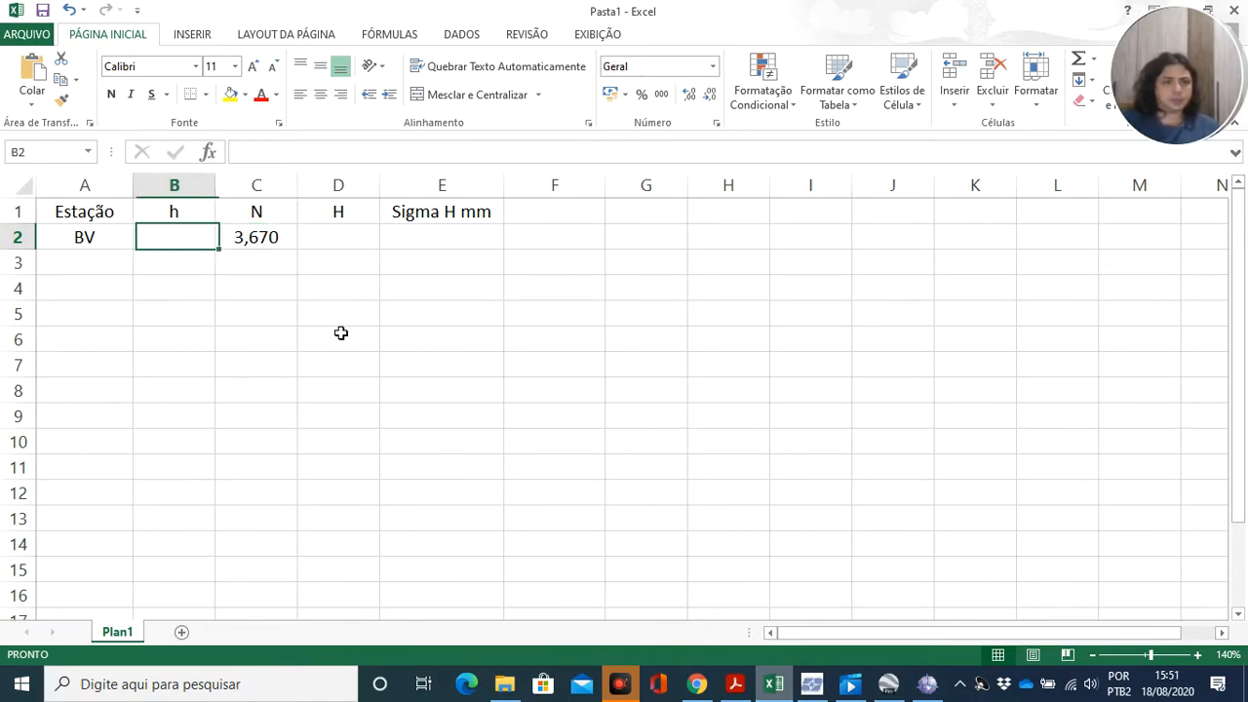
pyautogui.click(815, 687)
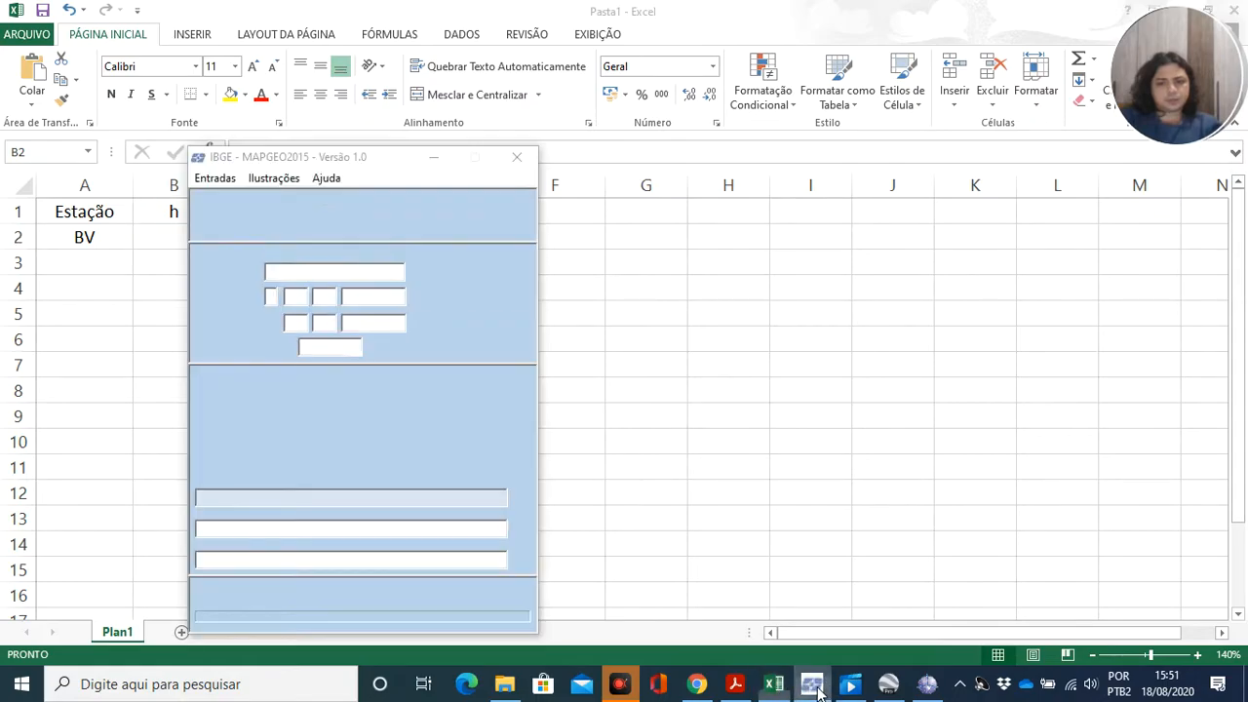
pyautogui.click(816, 689)
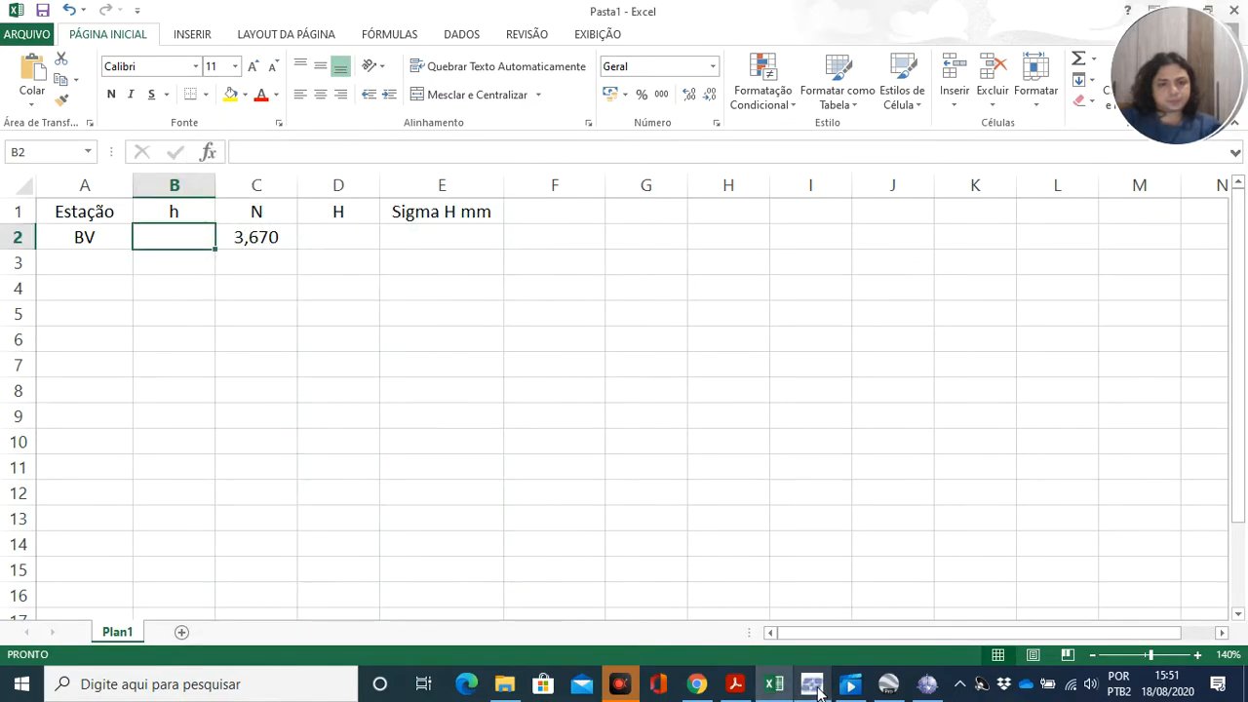
pyautogui.click(741, 688)
pyautogui.click(738, 688)
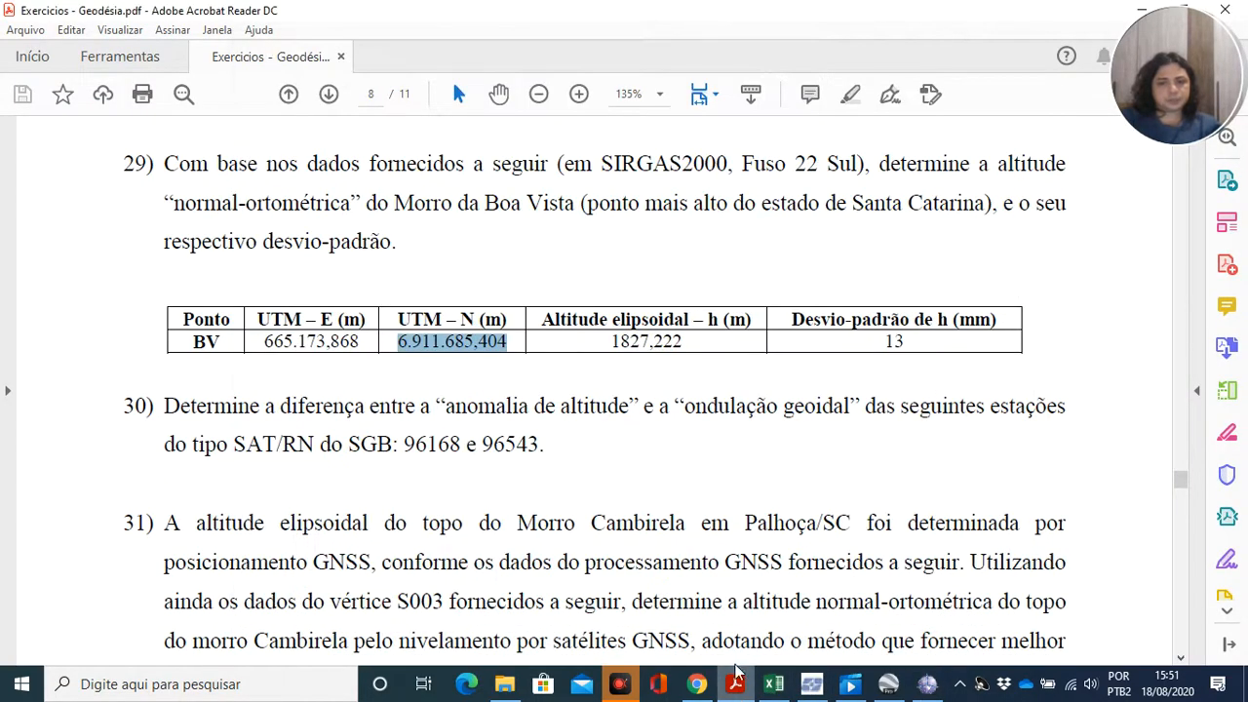
pyautogui.moveTo(613, 352); pyautogui.dragTo(688, 359)
pyautogui.hotkey('ctrl', 'c')
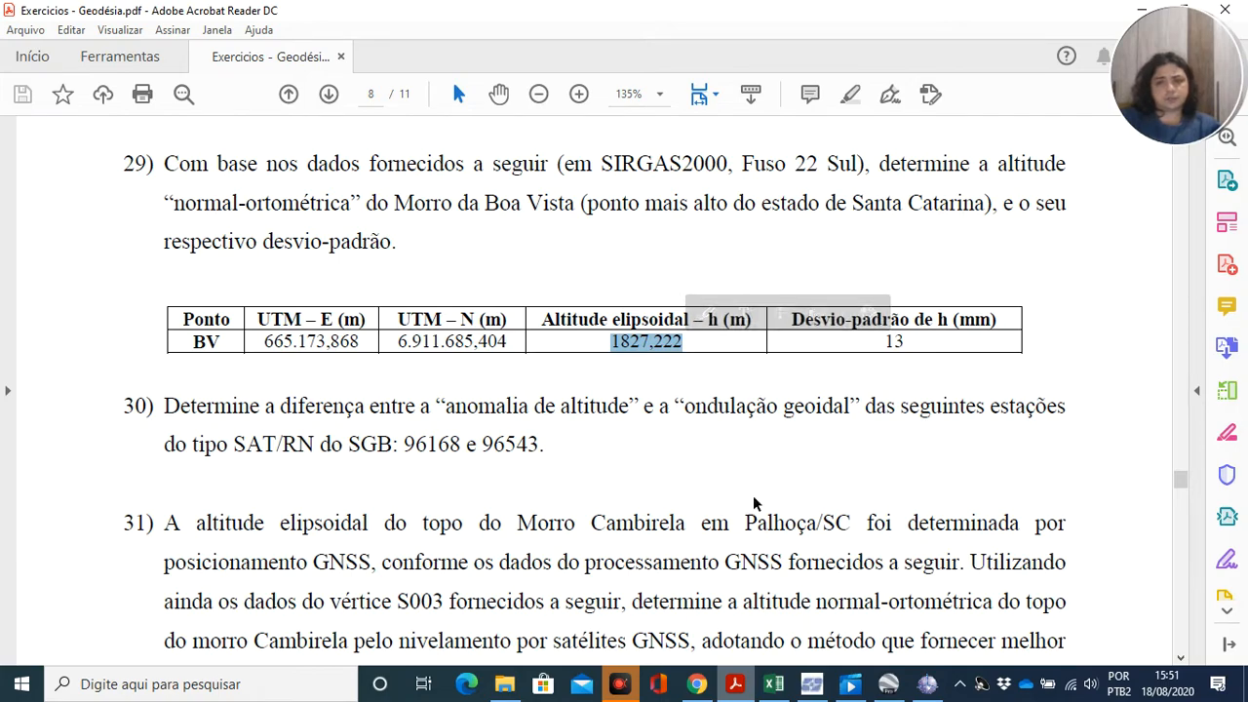
pyautogui.click(774, 684)
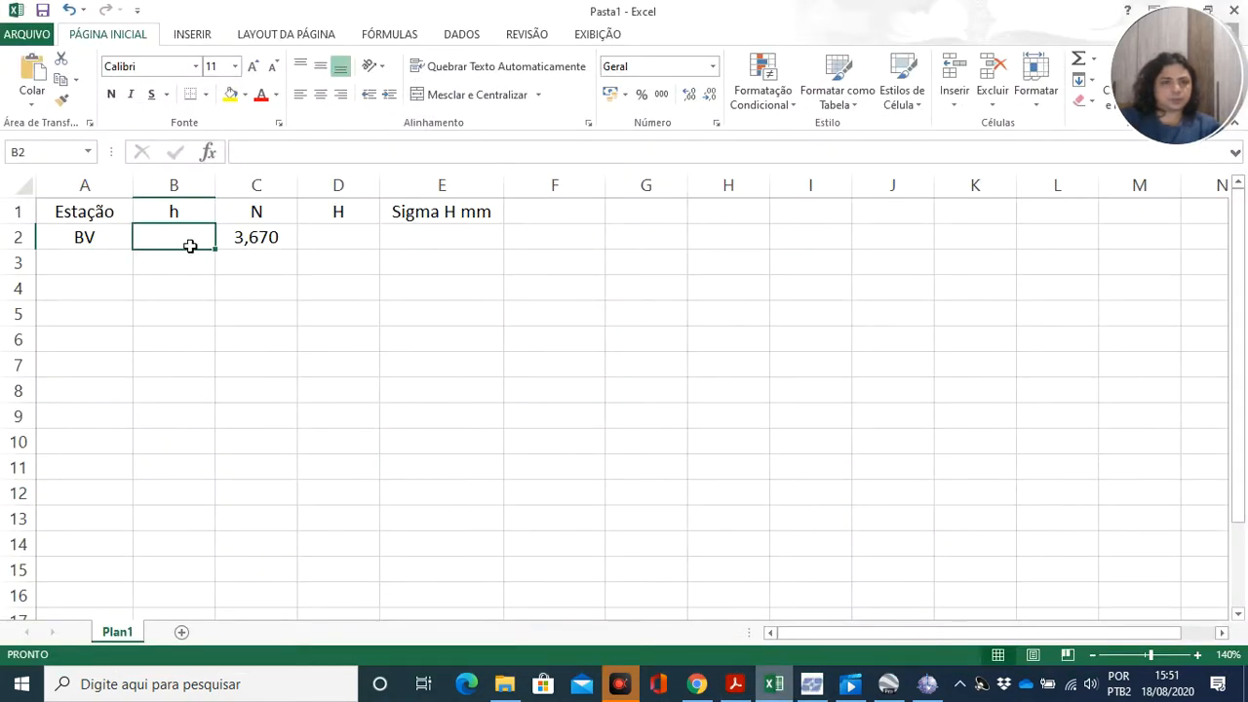
pyautogui.hotkey('ctrl', 'v')
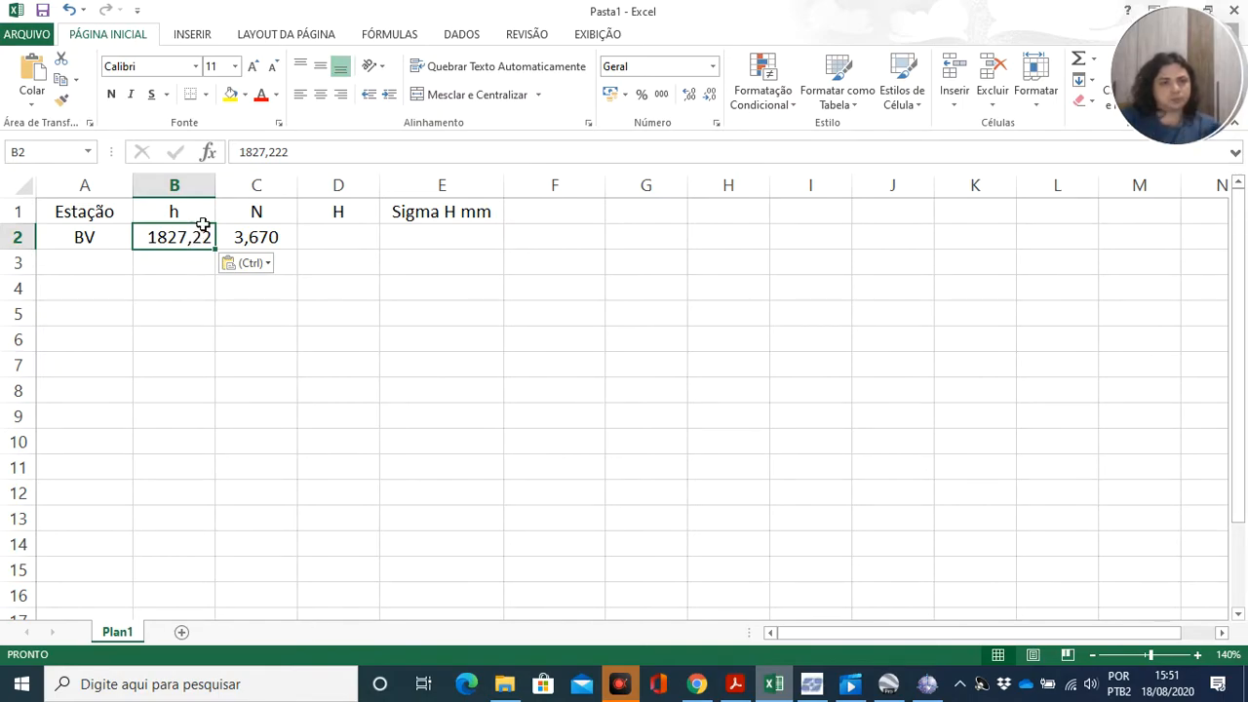
pyautogui.moveTo(216, 199); pyautogui.dragTo(233, 199)
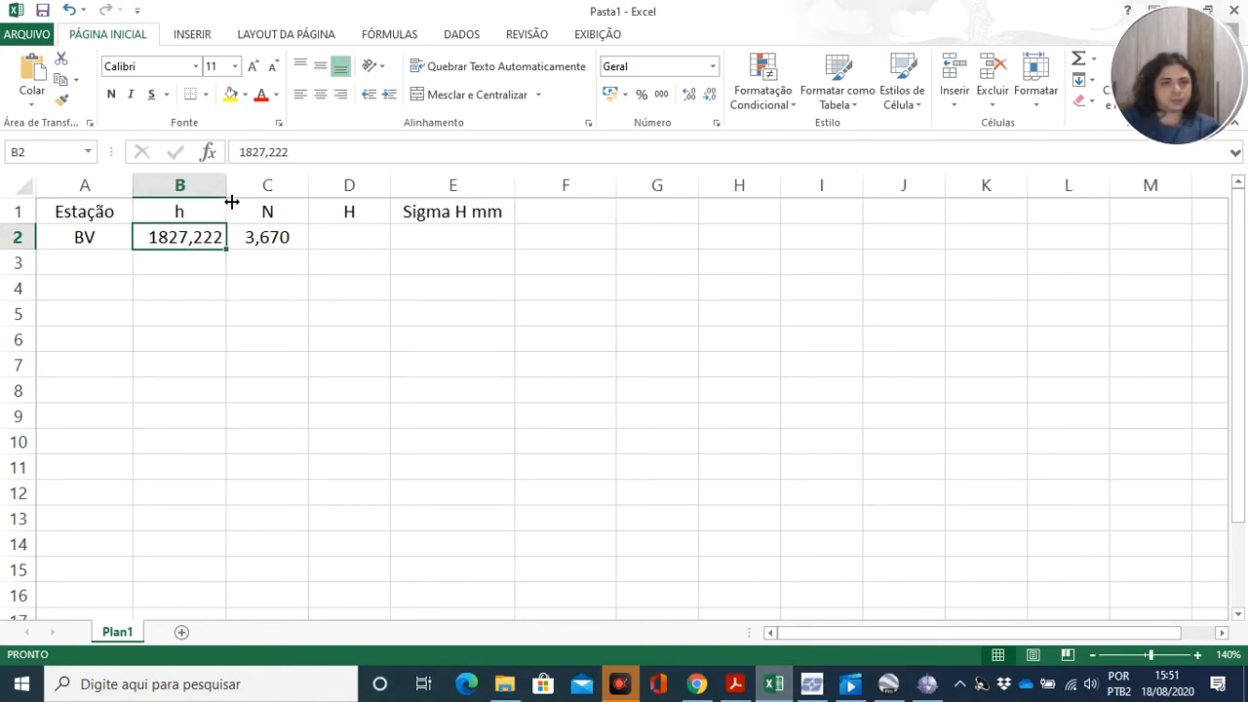
# Calculate BV's altitude H in D2 with the formula =B2-C2.
pyautogui.click(234, 321)
pyautogui.click(361, 245)
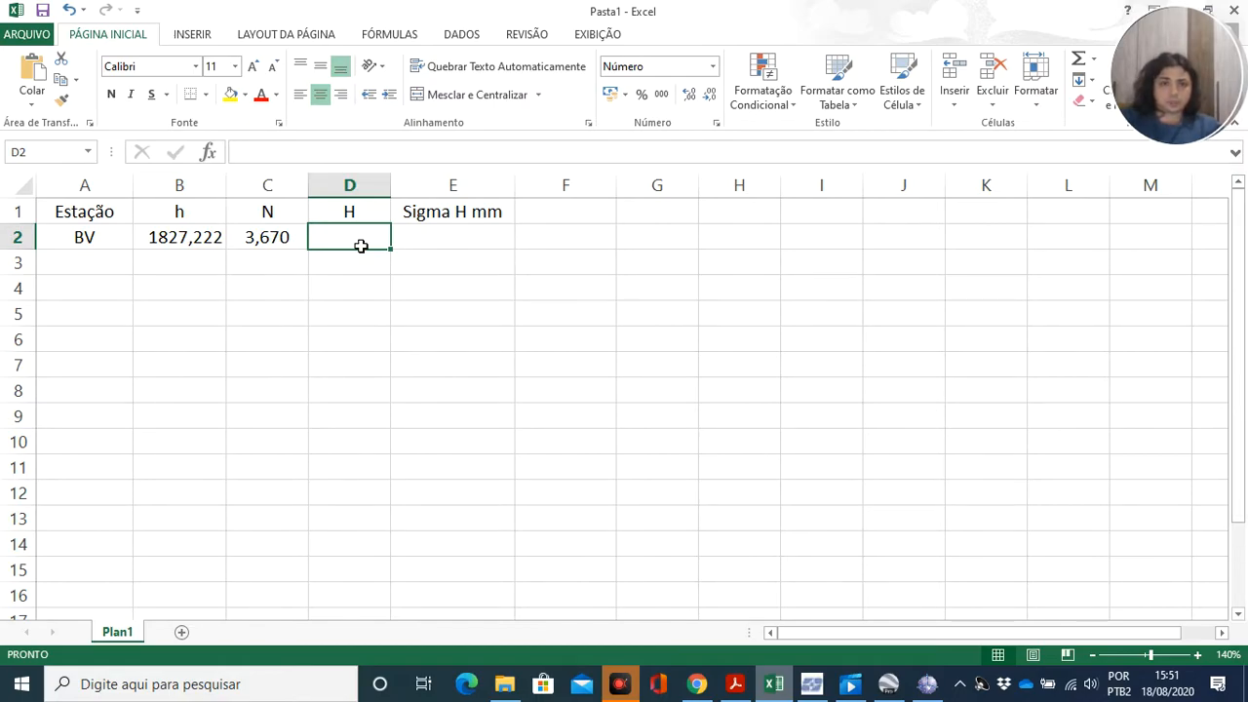
pyautogui.write('=')
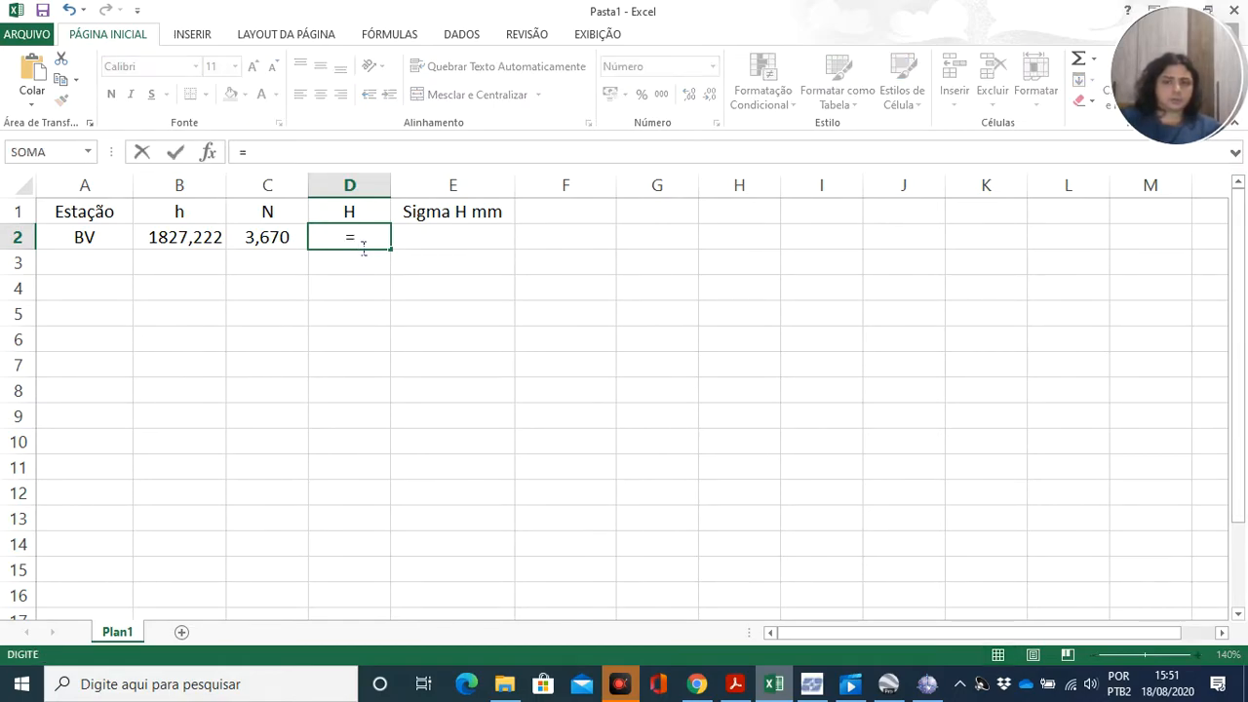
pyautogui.click(186, 247)
pyautogui.write('-')
pyautogui.click(267, 246)
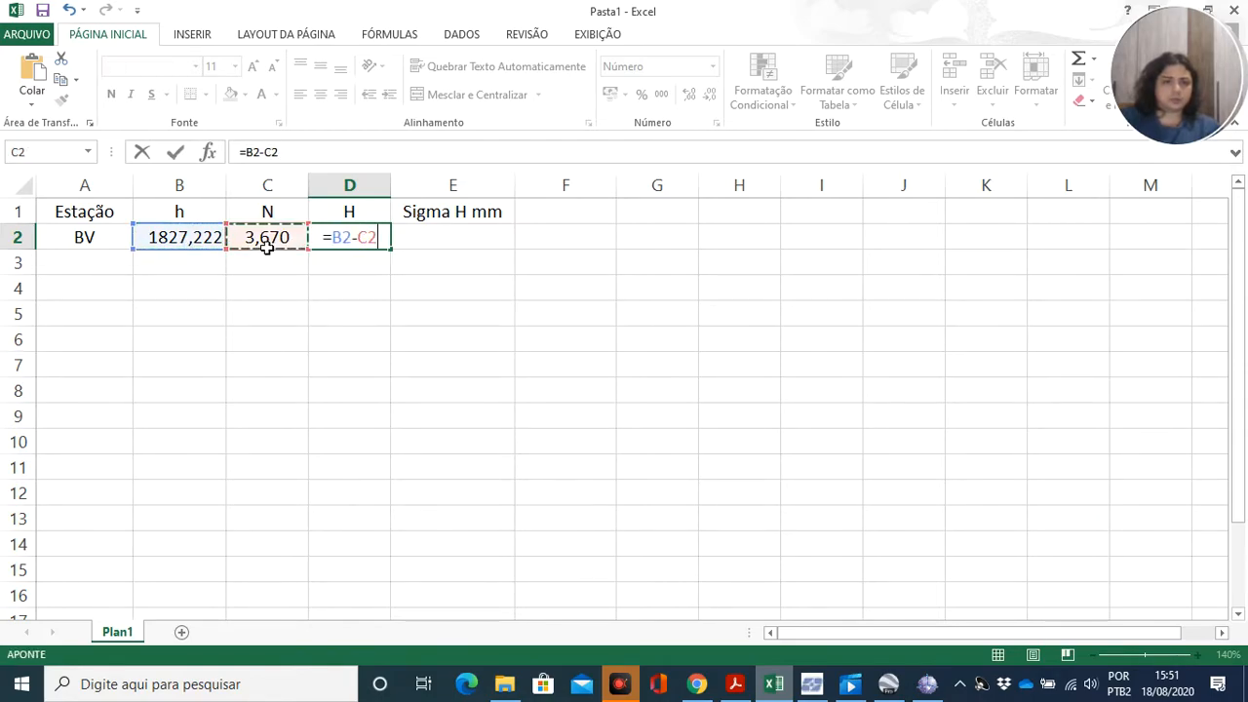
pyautogui.press('Return')
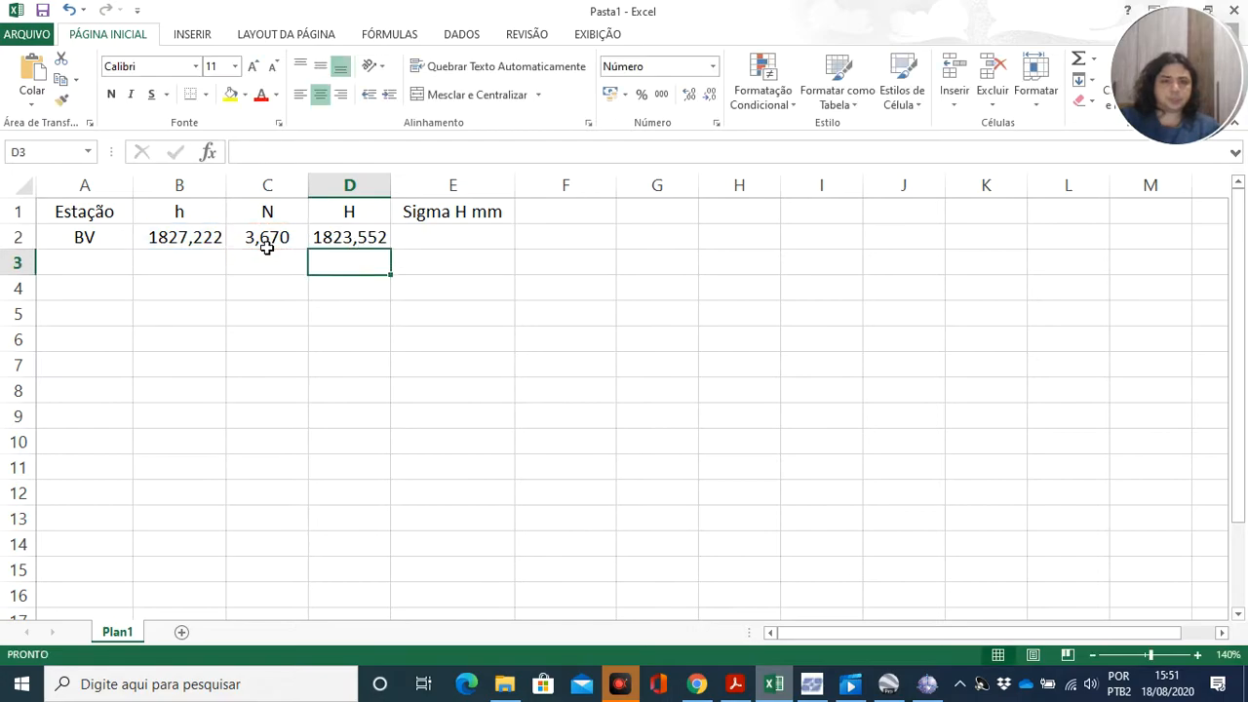
pyautogui.press('Up')
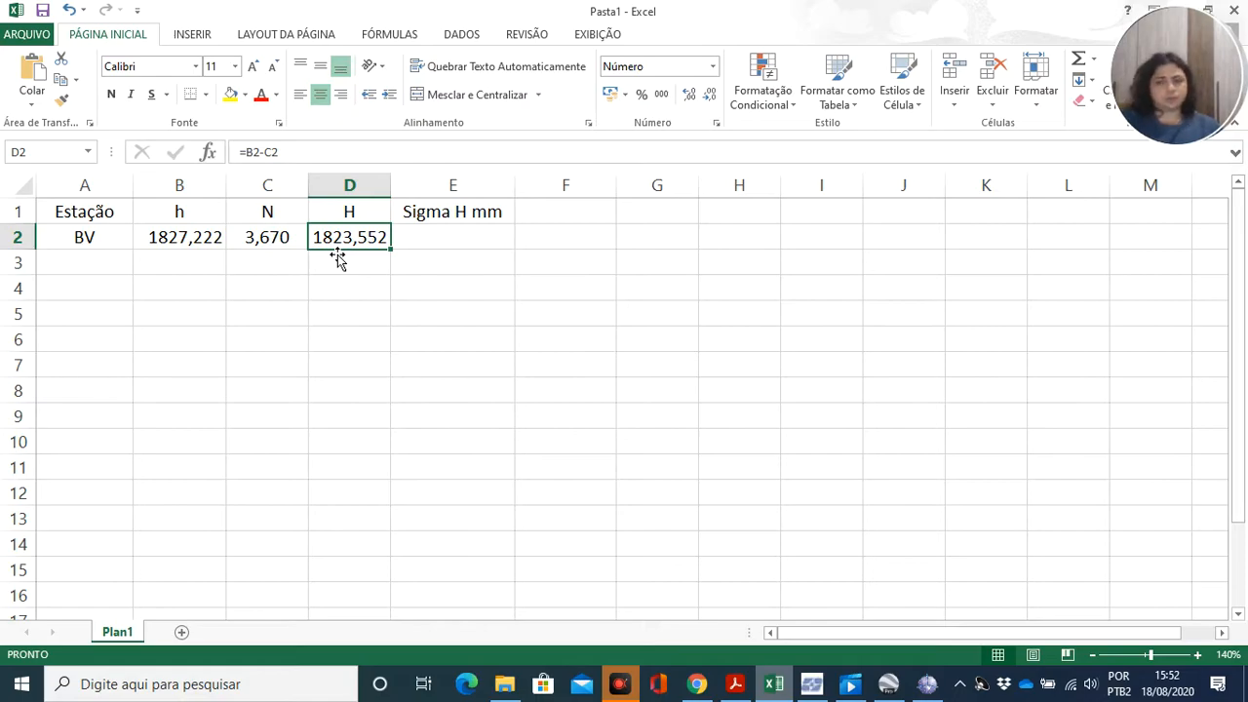
pyautogui.press('Left')
pyautogui.press('Left')
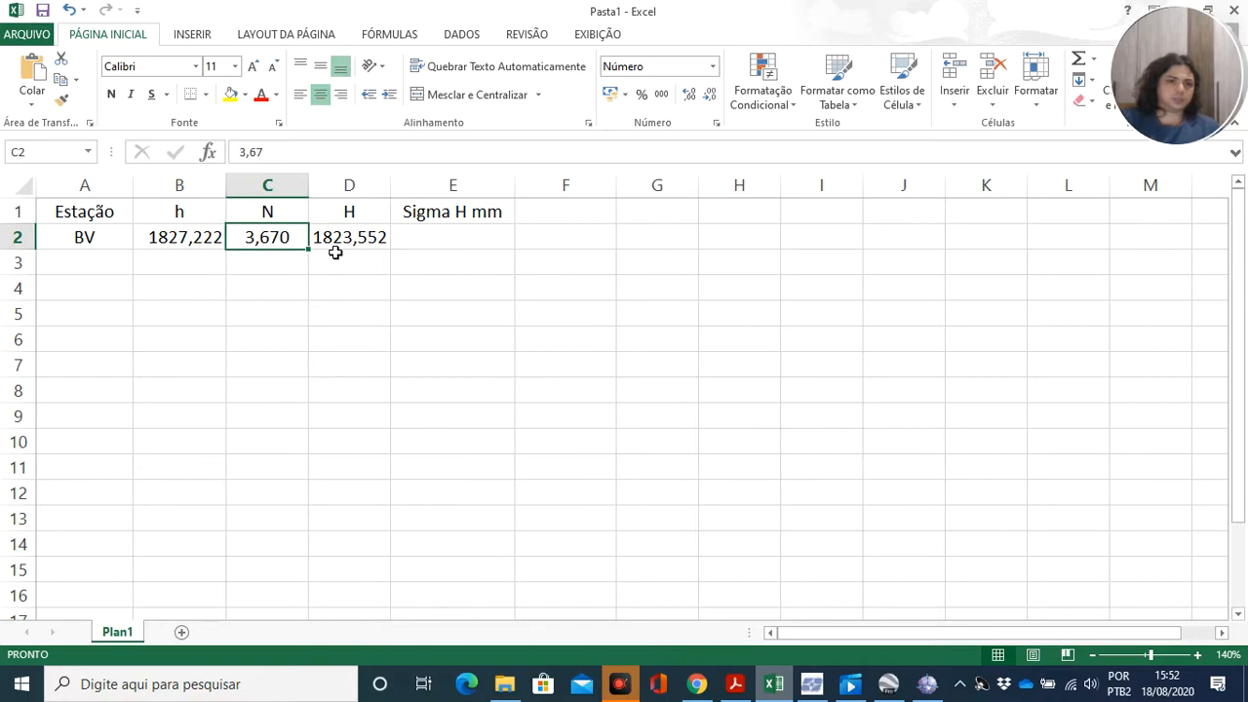
pyautogui.click(344, 245)
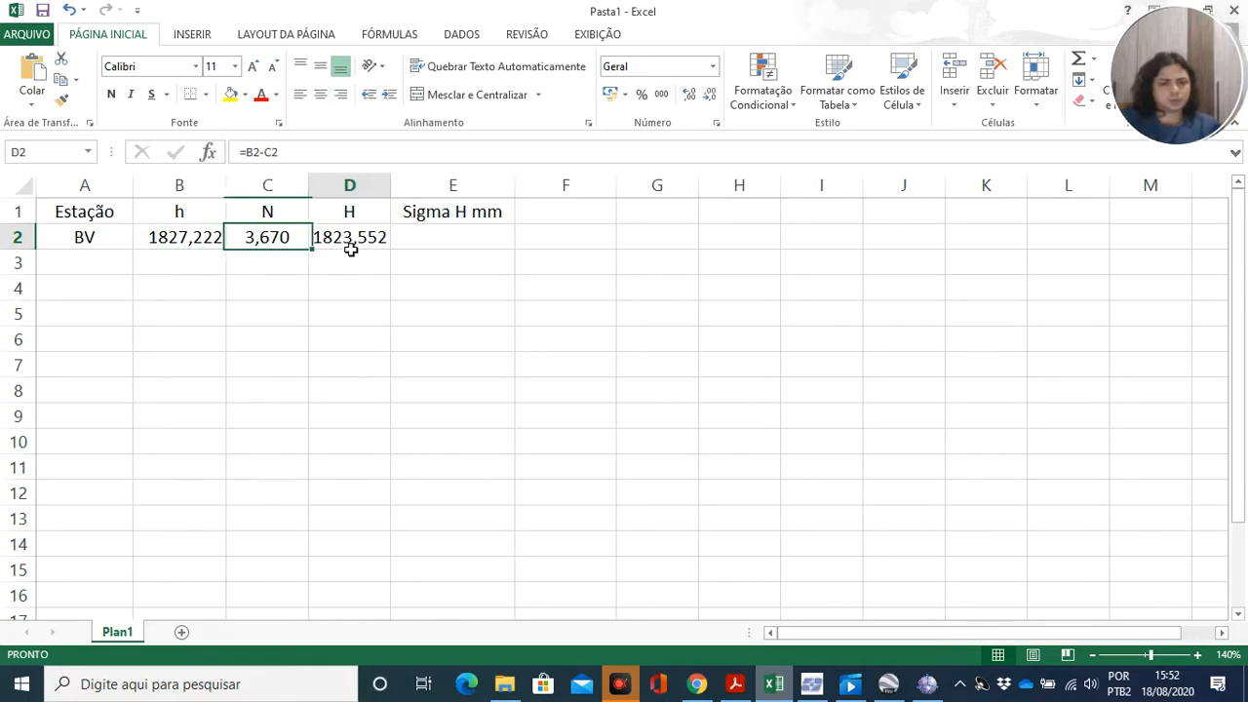
# Look up BV's orthometric altitude and precision in Table 5 of the article open in Chrome, and return to the Excel sheet.
pyautogui.click(698, 684)
pyautogui.scroll(-15, 1238, 571)
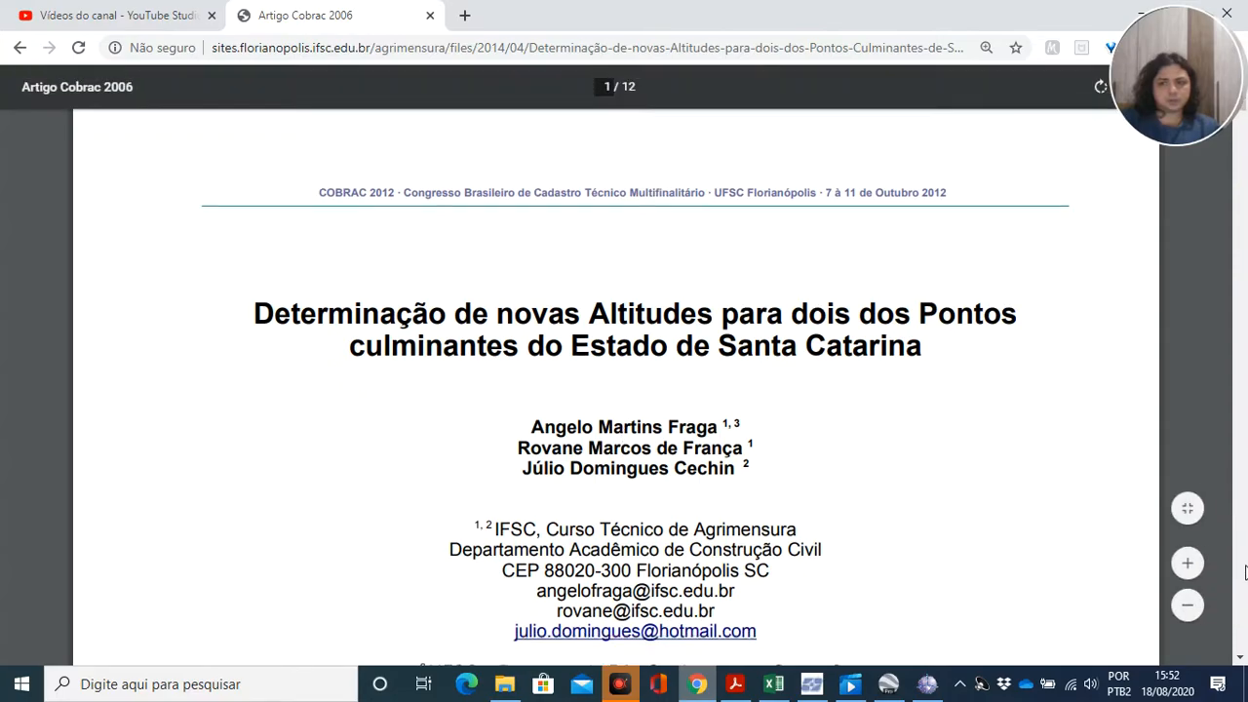
pyautogui.scroll(-10, 1244, 571)
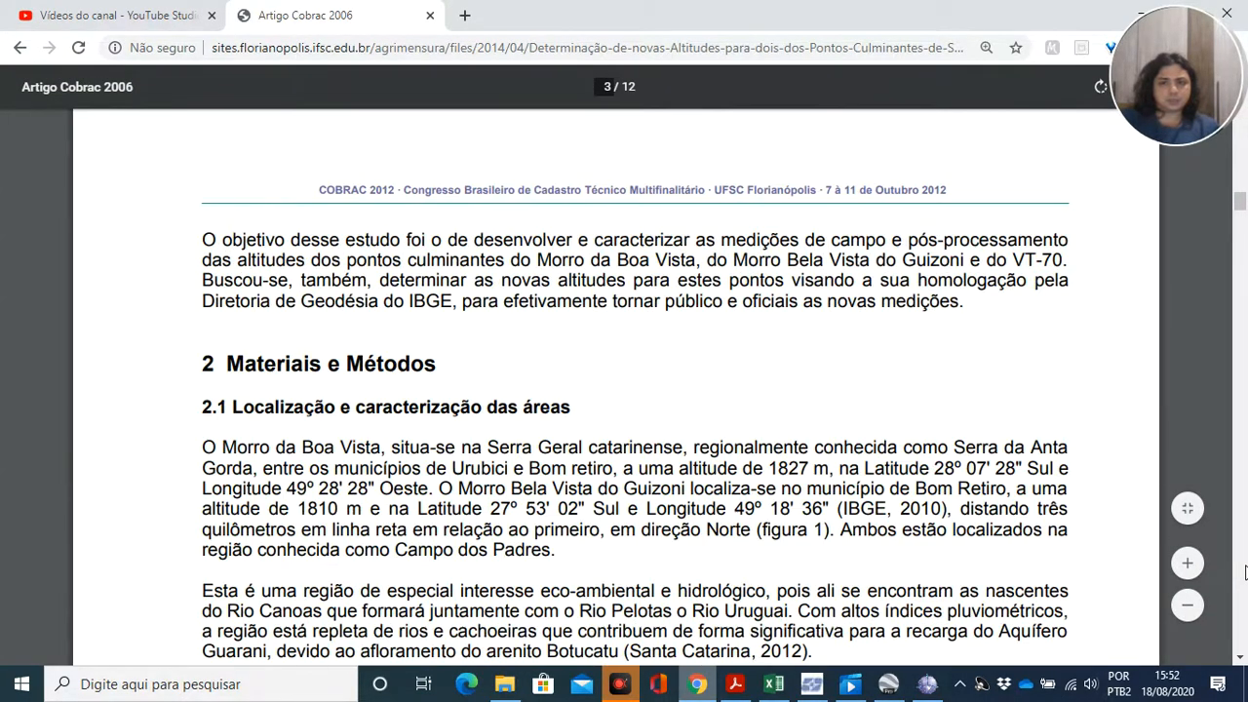
pyautogui.scroll(-12, 1245, 253)
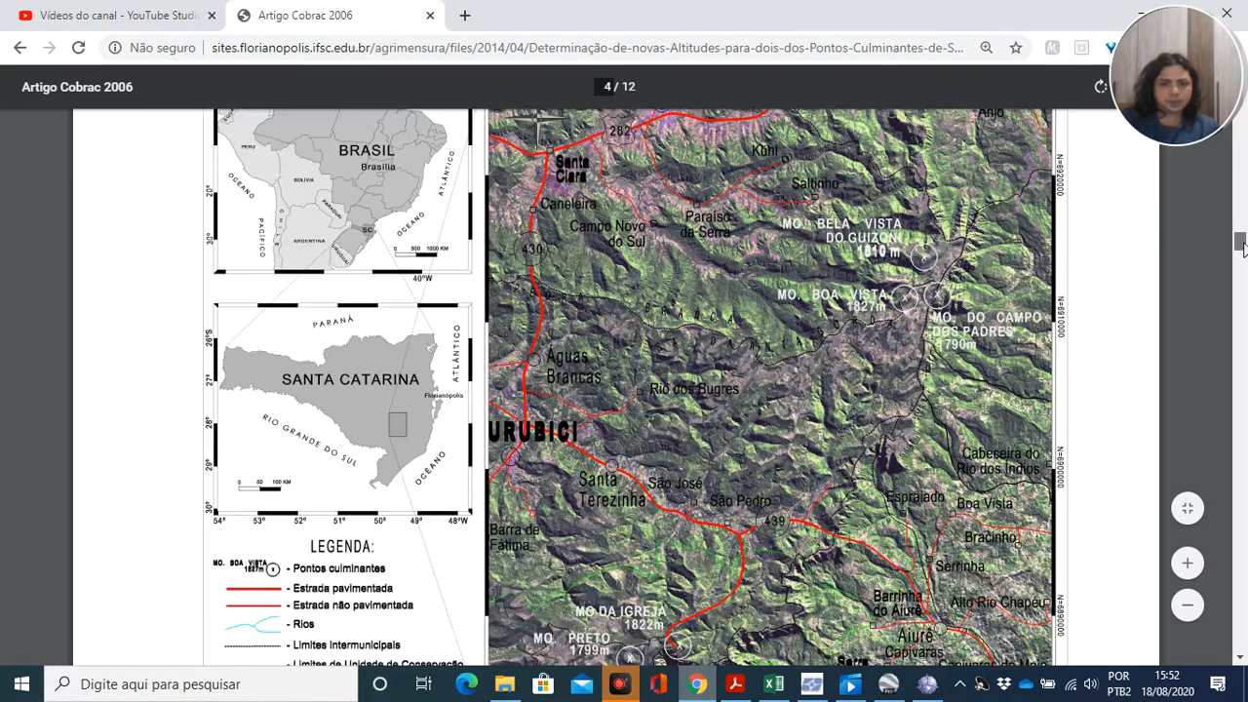
pyautogui.scroll(-5, 1242, 305)
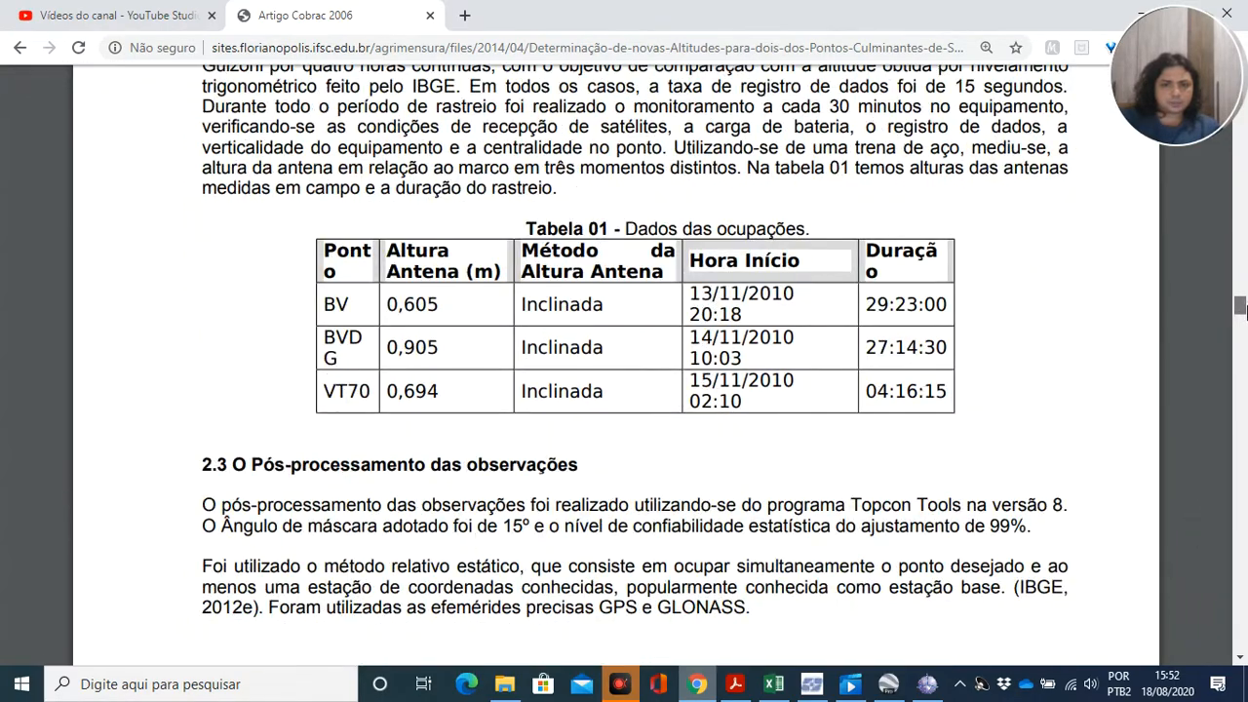
pyautogui.moveTo(1242, 310); pyautogui.dragTo(1241, 441)
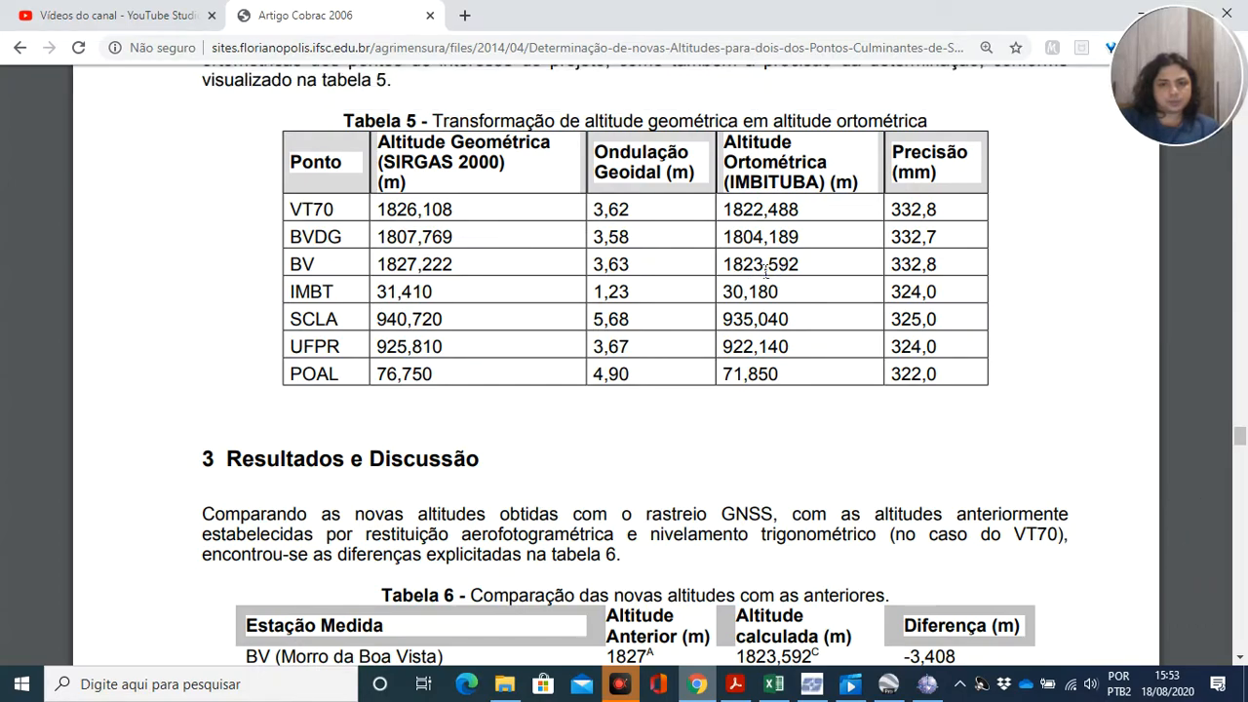
pyautogui.click(774, 684)
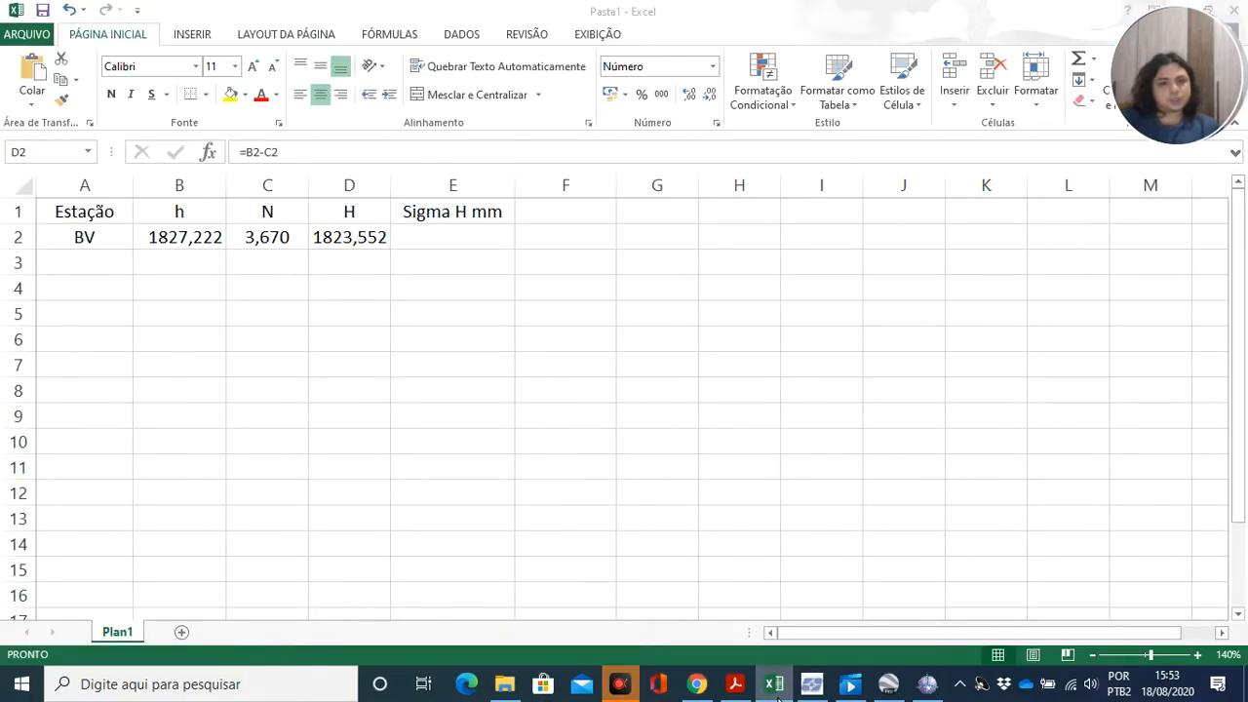
# Compare the calculated H in D2 with BV's orthometric altitude in the Chrome article's Table 5, returning to the Excel sheet.
pyautogui.click(775, 687)
pyautogui.click(774, 685)
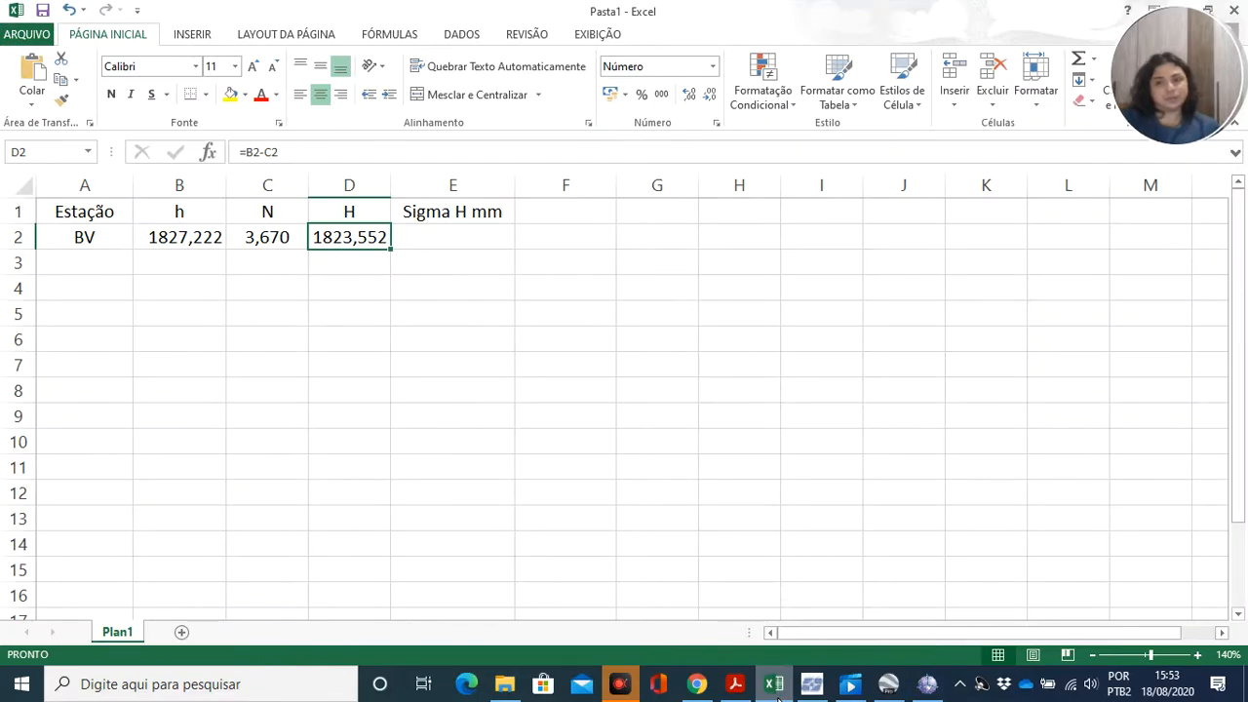
pyautogui.click(776, 692)
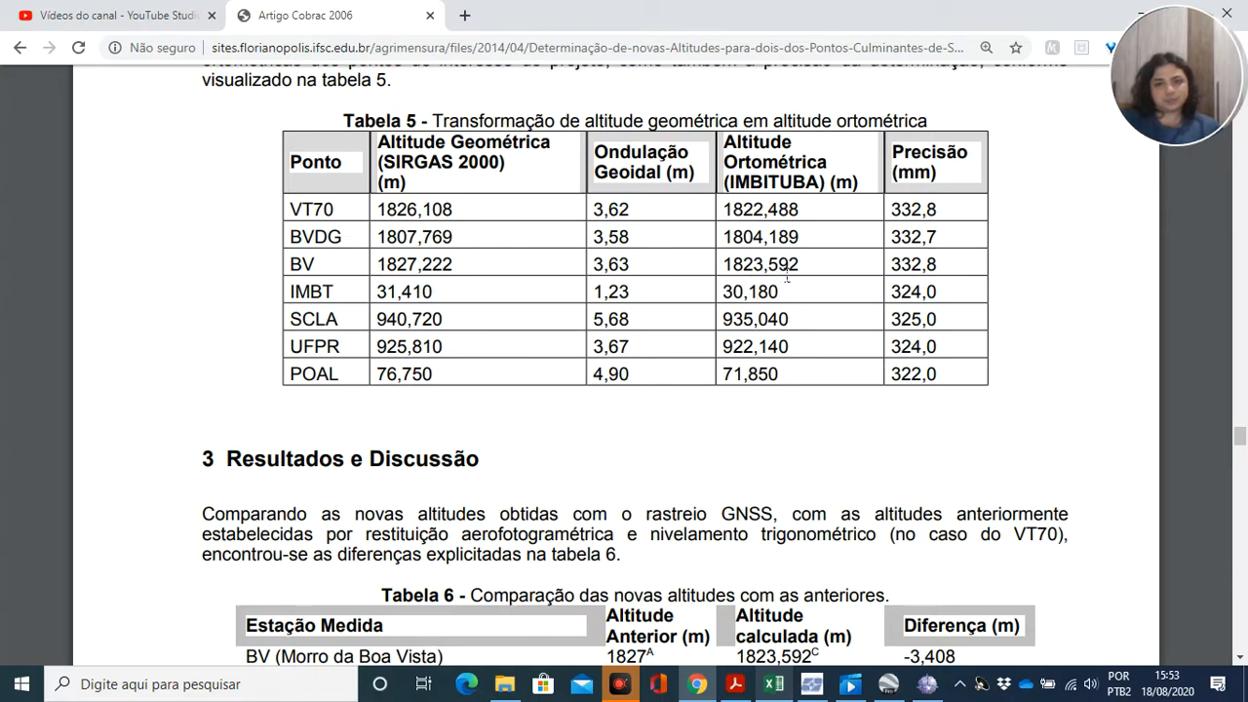
pyautogui.click(775, 683)
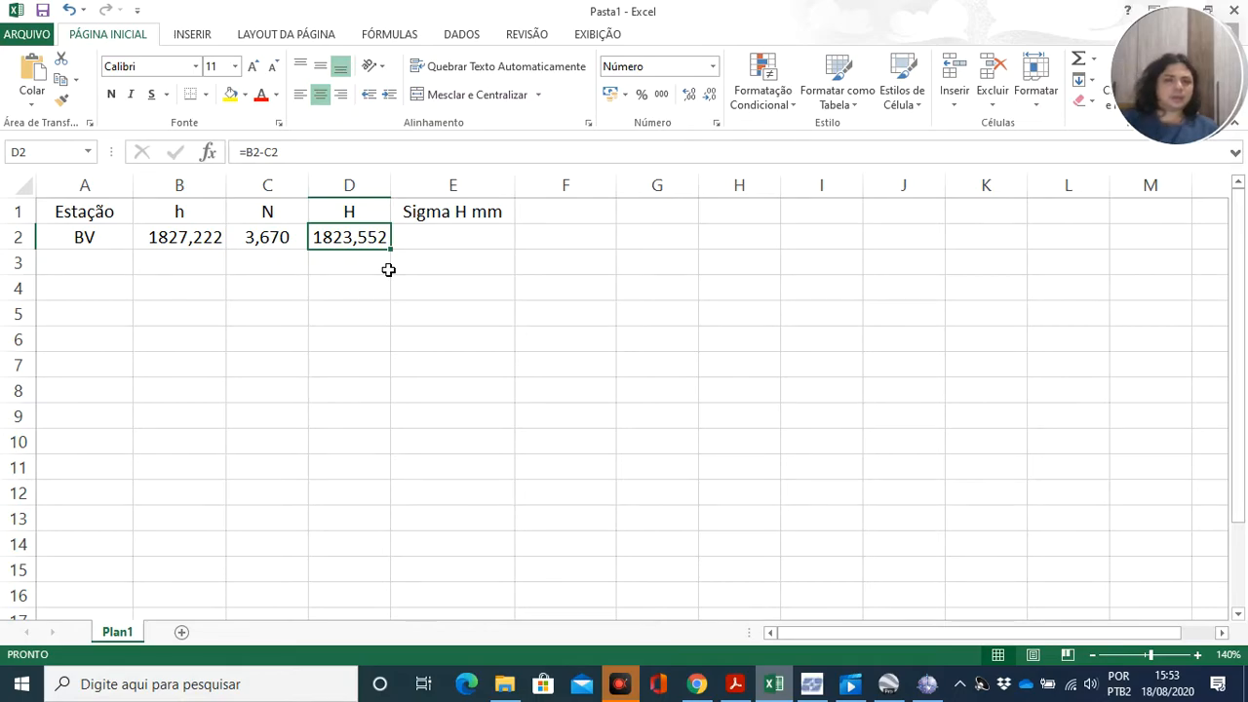
# Check BV's standard deviation of h in the exercise PDF and calculate Sigma H in Excel cell E2 with =RAIZ(13^2+170^2).
pyautogui.press('Right')
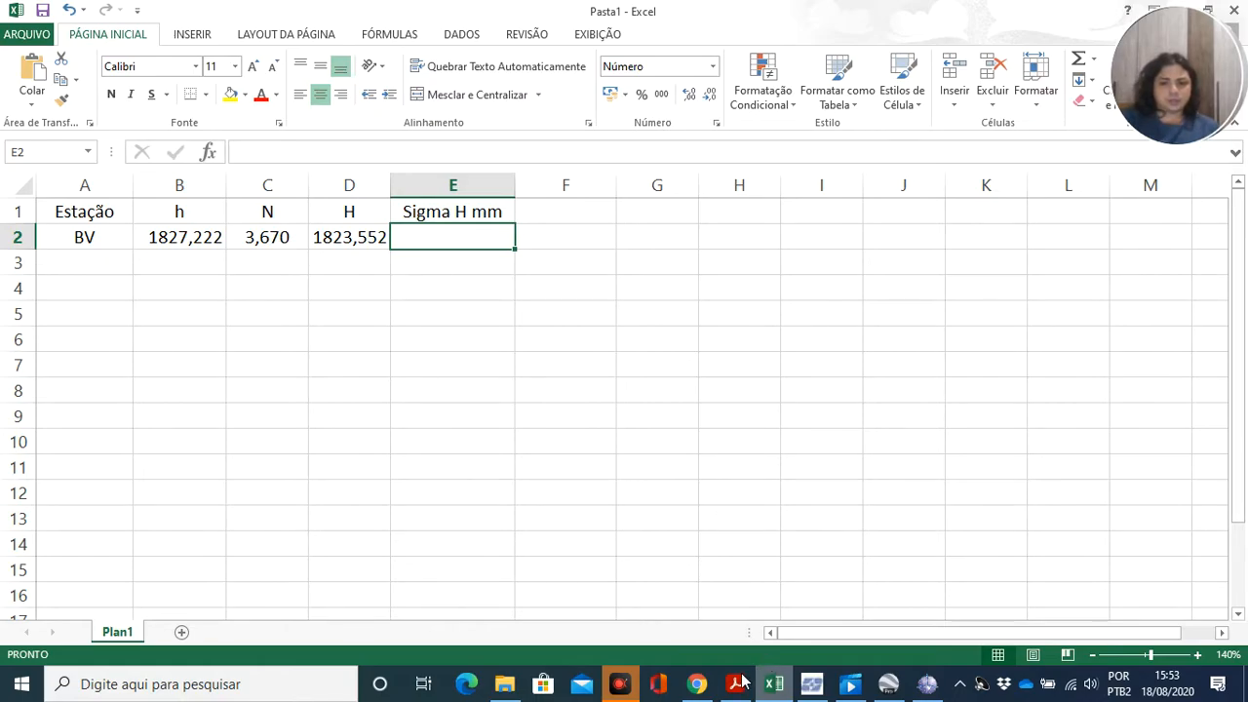
pyautogui.moveTo(738, 685)
pyautogui.click(725, 609)
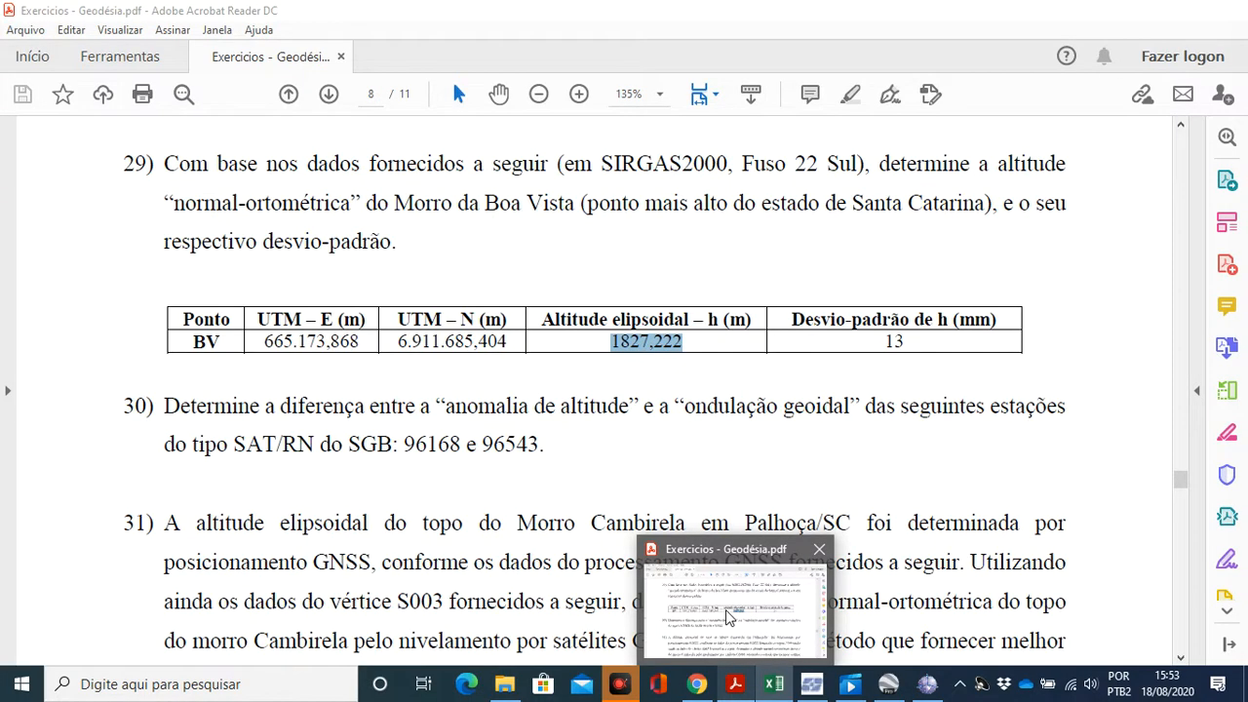
pyautogui.click(774, 683)
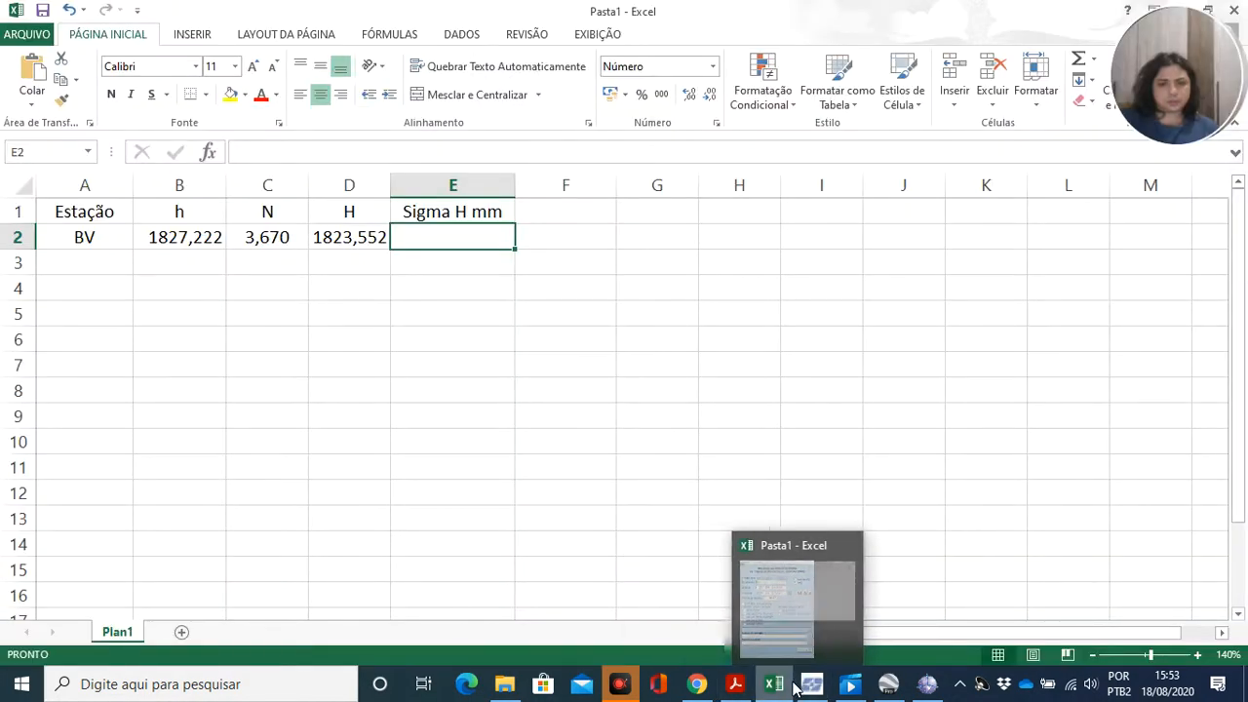
pyautogui.write('=ra')
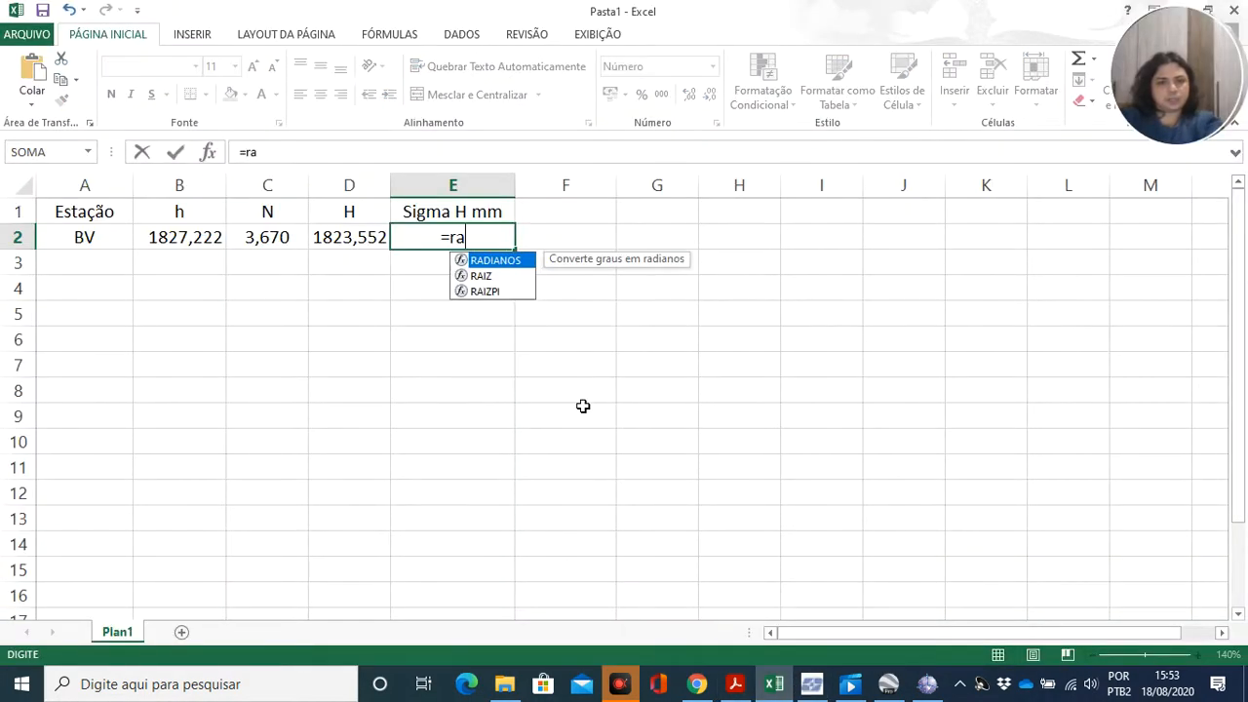
pyautogui.write('iz(13^2+1')
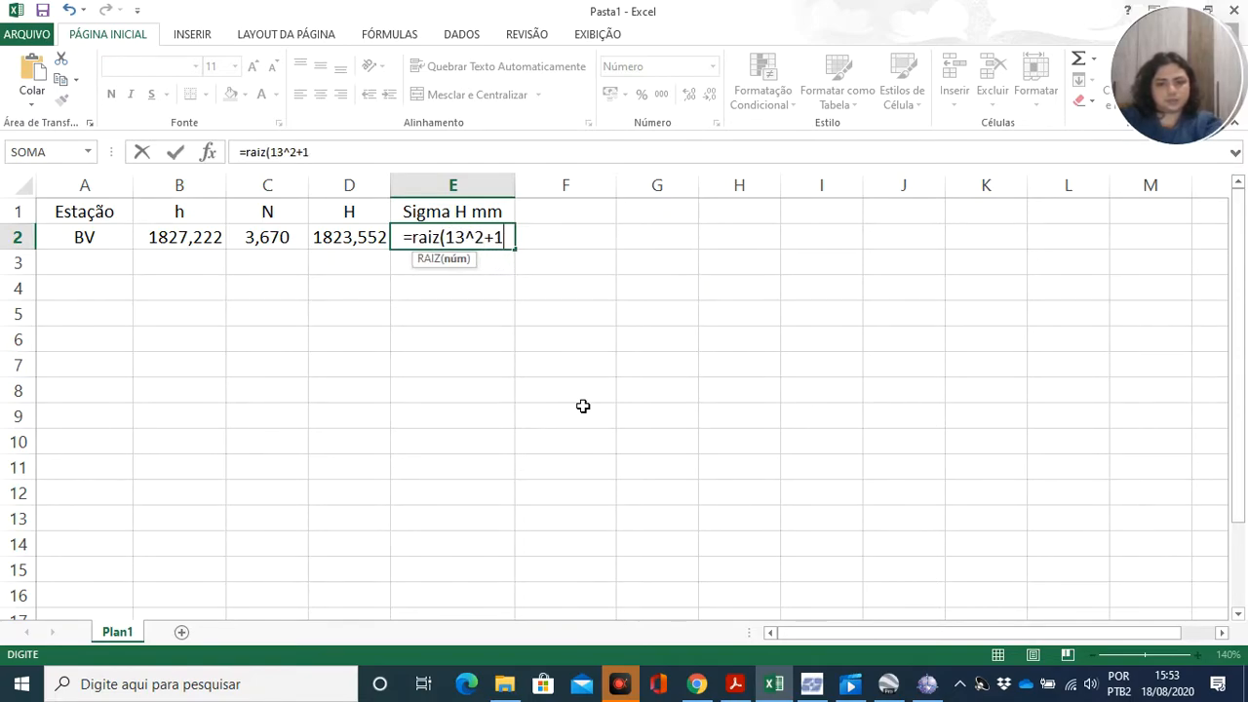
pyautogui.write('70')
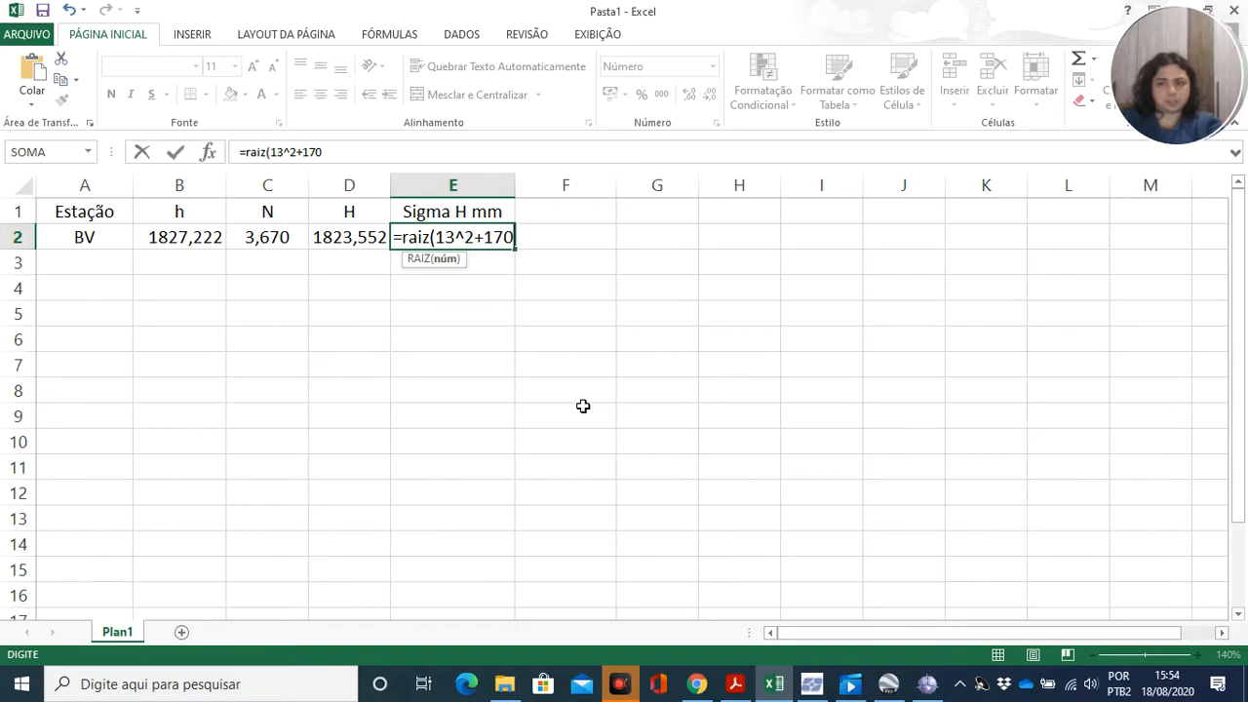
pyautogui.write('^2')
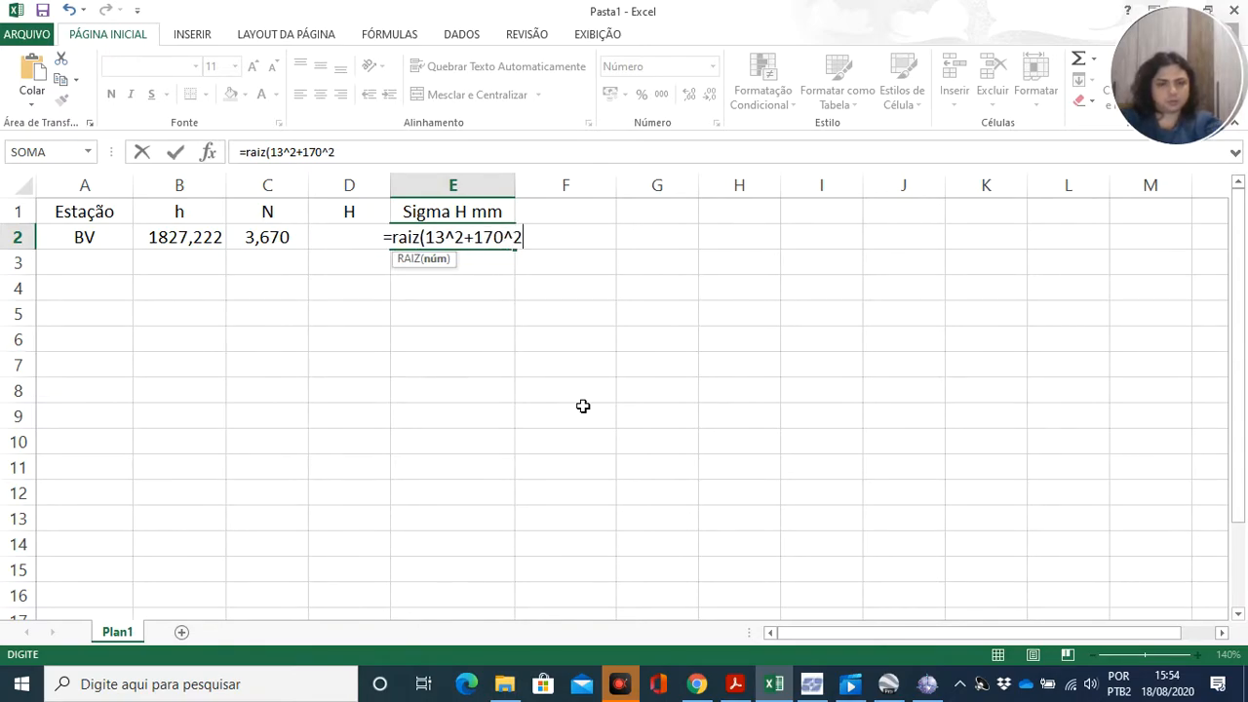
pyautogui.press('Return')
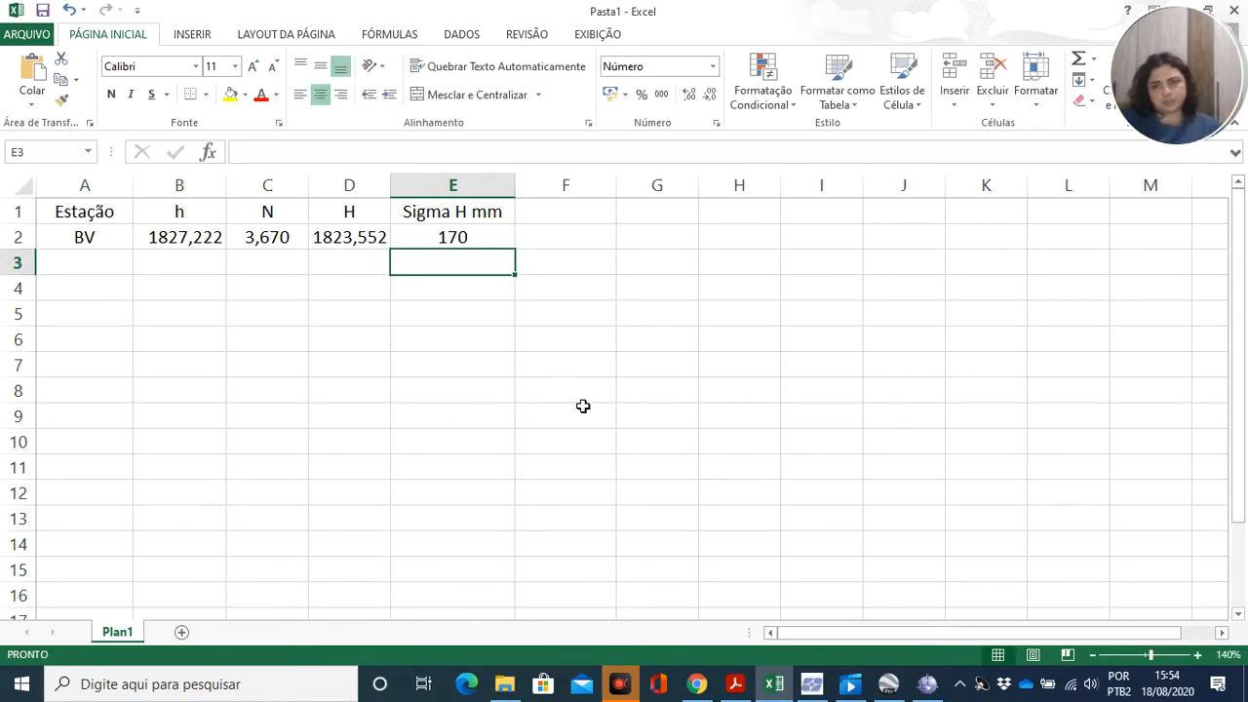
pyautogui.press('Up')
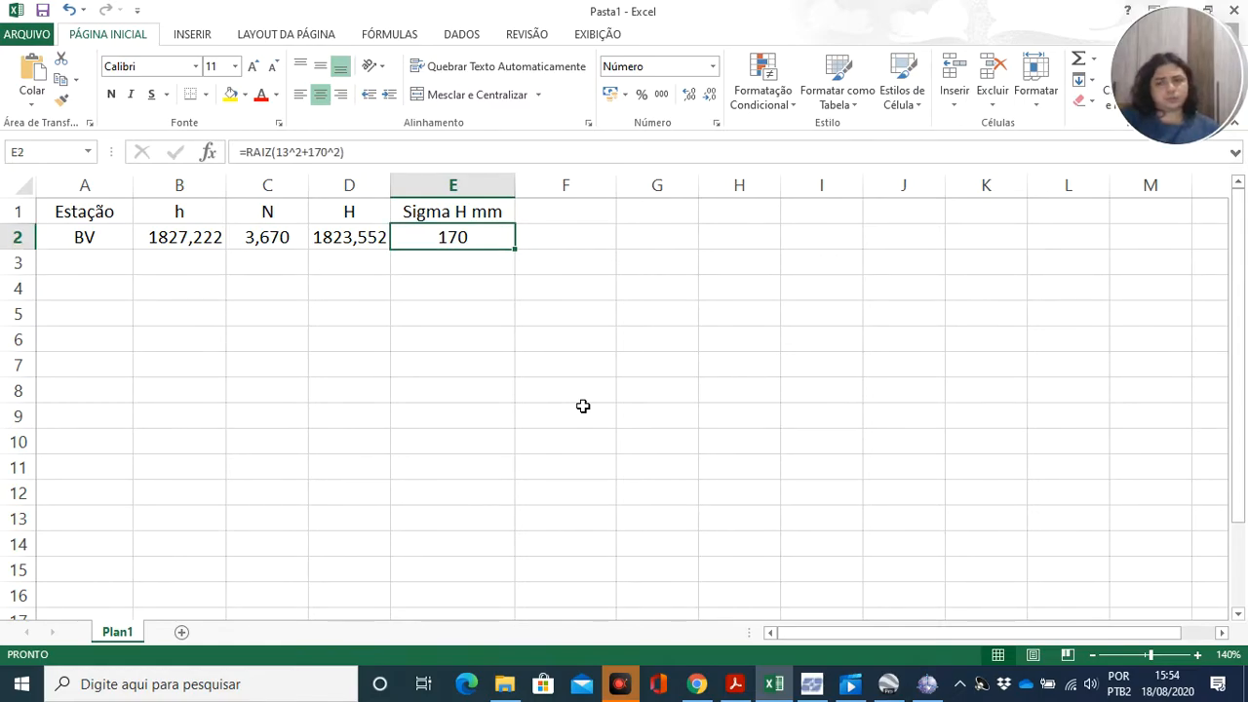
pyautogui.press('Left')
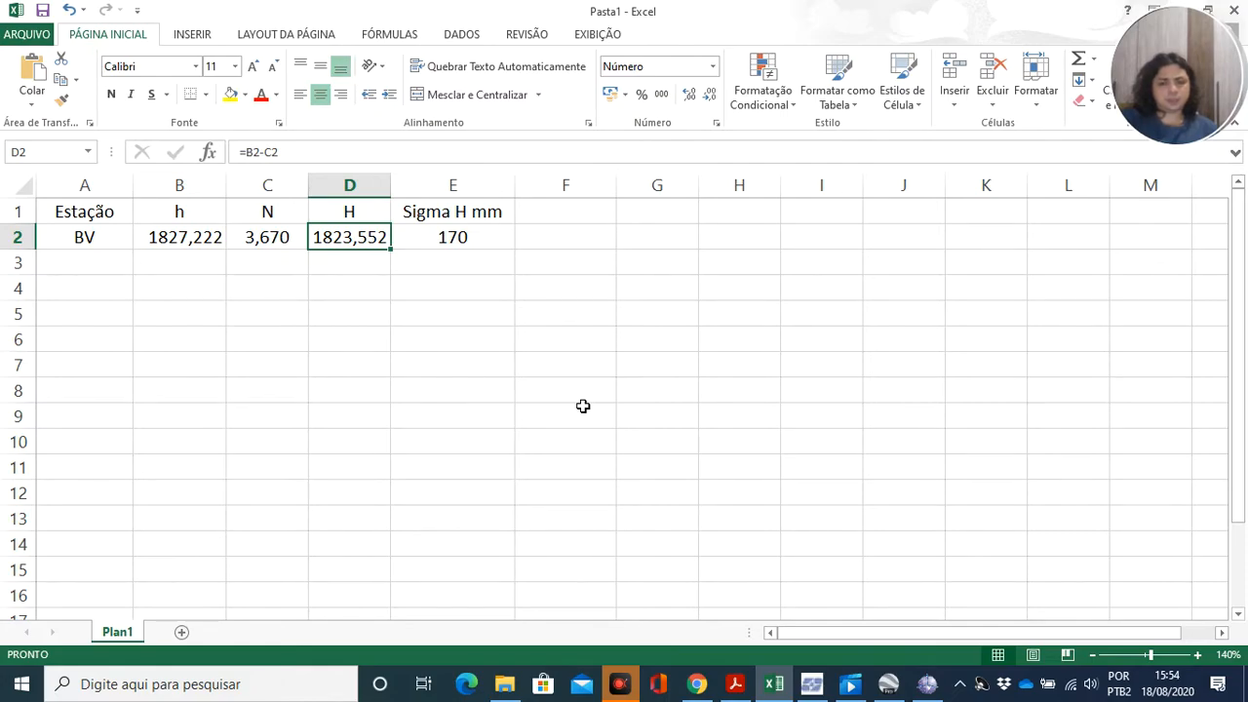
pyautogui.press('Left')
pyautogui.press('Left')
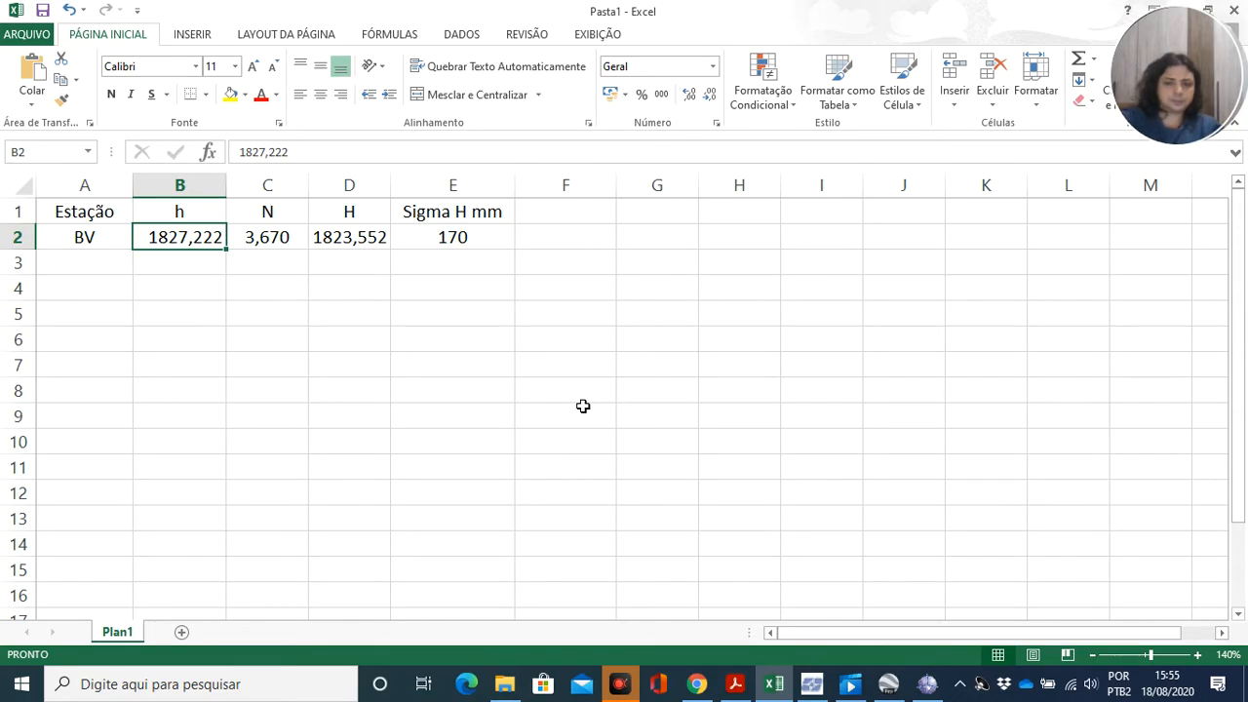
# Switch to File Explorer and open the FIM video from the ApowerREC folder.
pyautogui.click(504, 683)
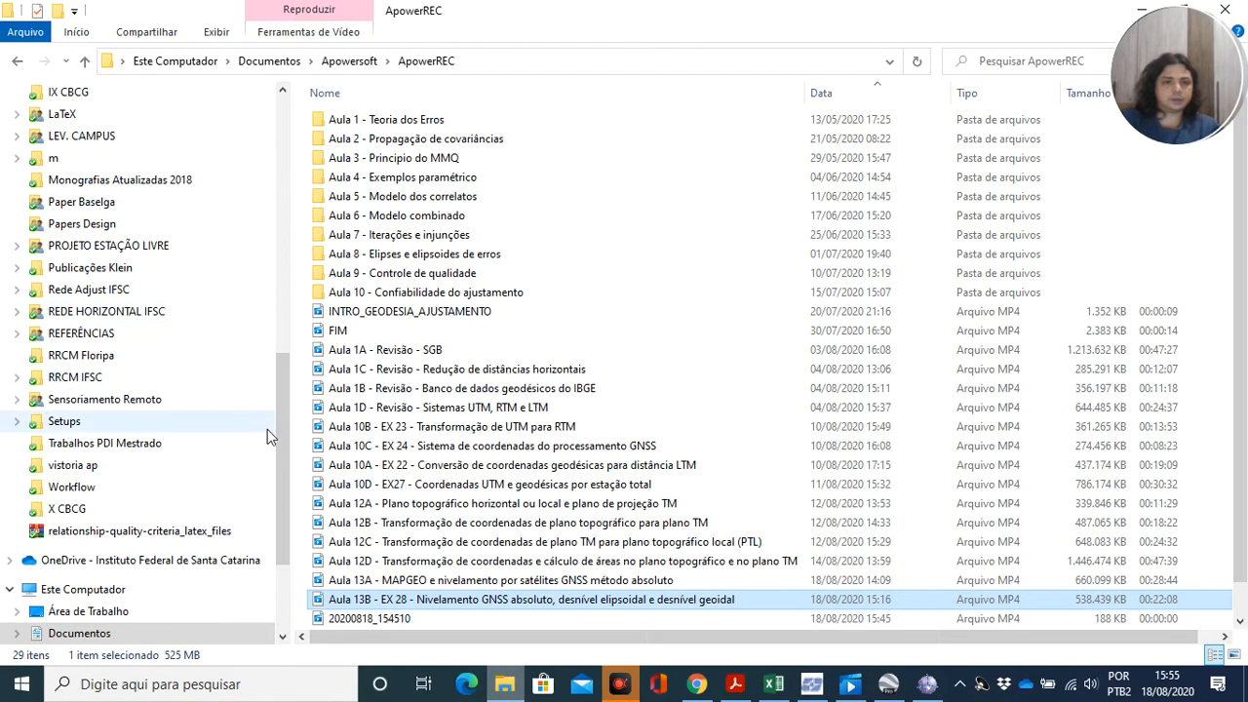
pyautogui.doubleClick(367, 331)
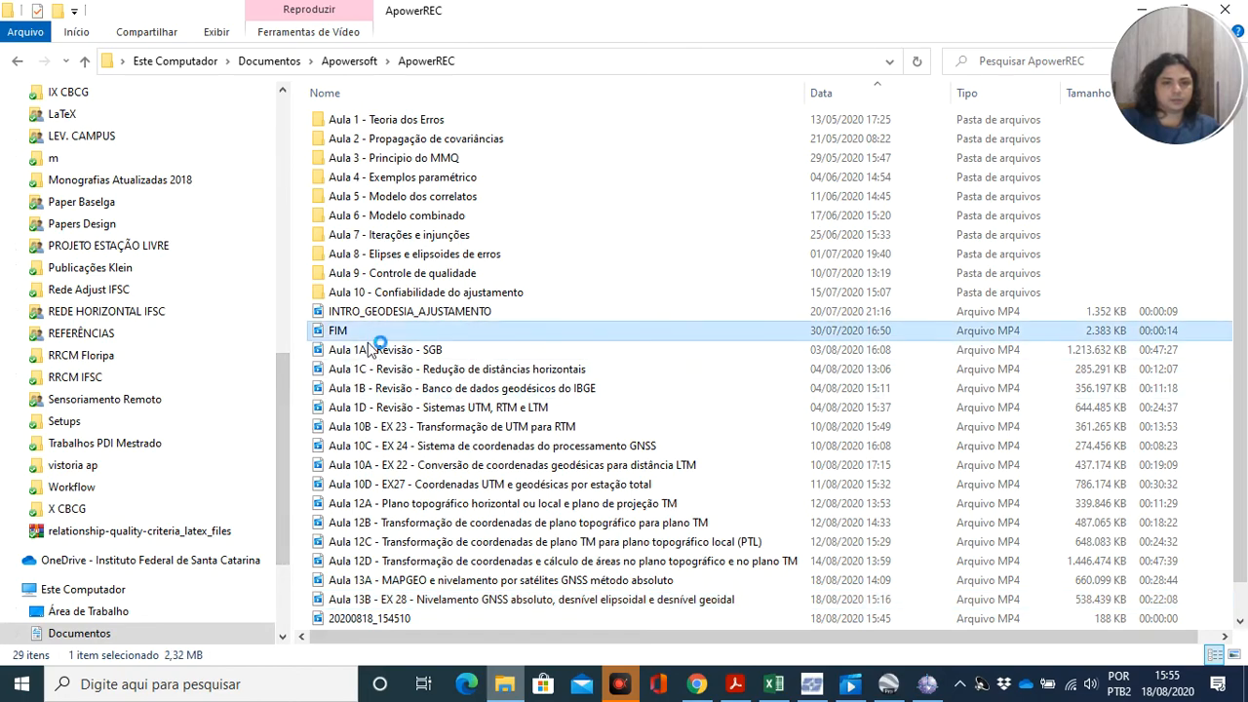